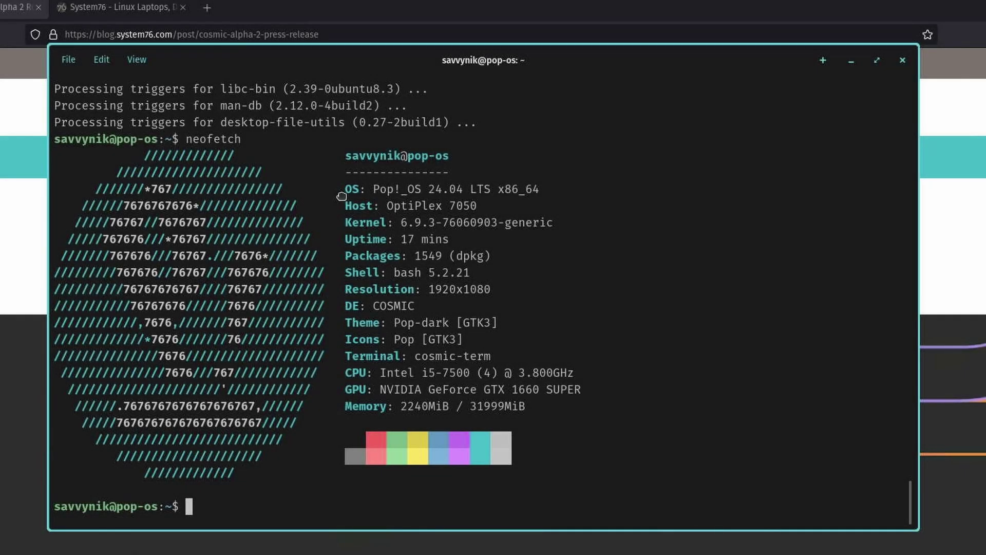
Highlight the operating system line and the OptiPlex 7050 Host line in the neofetch output
left_click_drag(369, 173, 561, 193)
left_click(563, 199)
left_click_drag(498, 206, 385, 207)
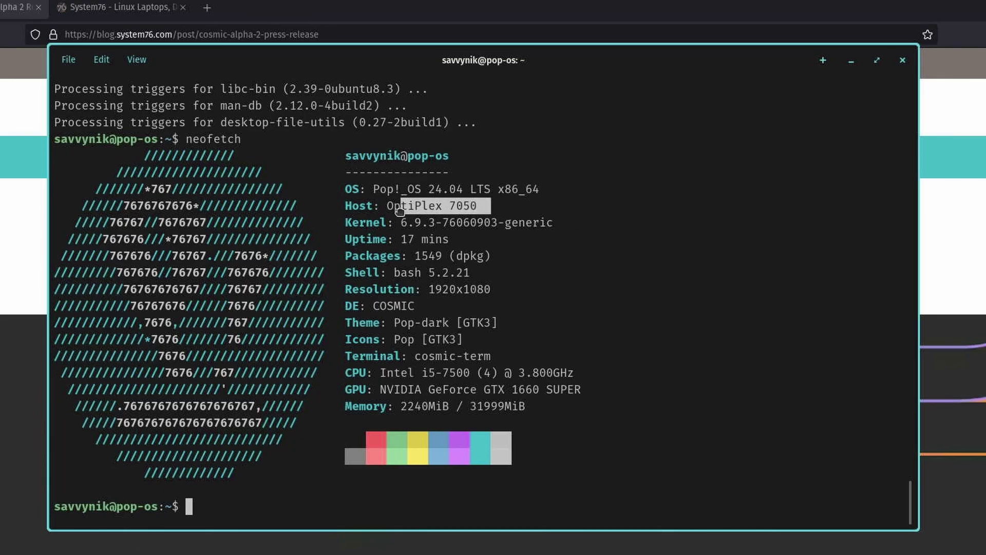
left_click(493, 208)
mouse_move(494, 208)
left_mouse_down()
mouse_move(353, 207)
mouse_move(444, 224)
left_mouse_up()
left_click(496, 226)
Highlight COSMIC on the desktop line, then clear the screen and become root with sudo su
left_click(483, 248)
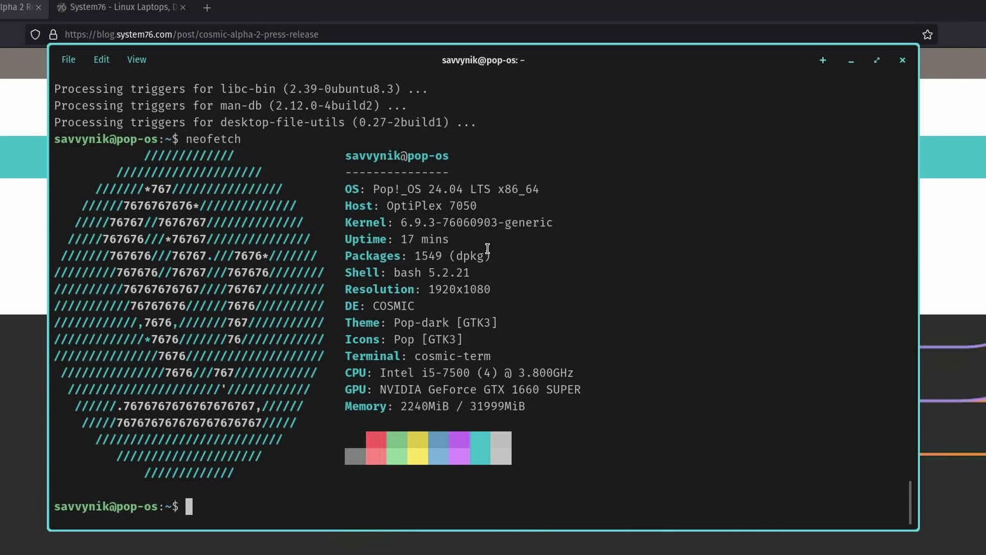
left_click_drag(425, 310, 374, 307)
left_click(530, 312)
type("clea")
type("r")
key("Return")
type("sudo su")
key("Return")
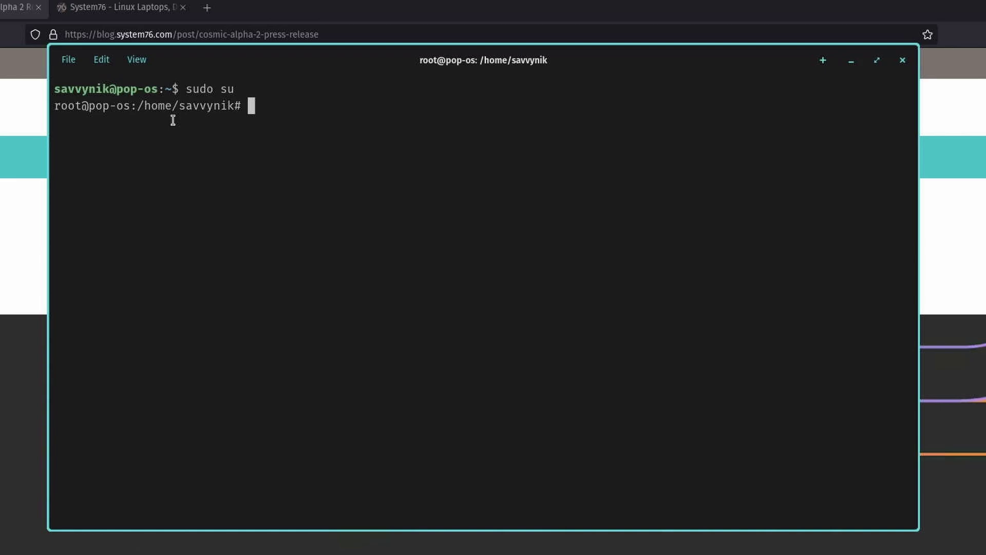
Highlight the user, host and root names in the terminal prompts
left_click_drag(159, 90, 54, 99)
left_click(88, 107)
left_click_drag(80, 108, 55, 108)
left_click(54, 108)
Open a new terminal tab and a new terminal window, moved down and right
left_click(101, 62)
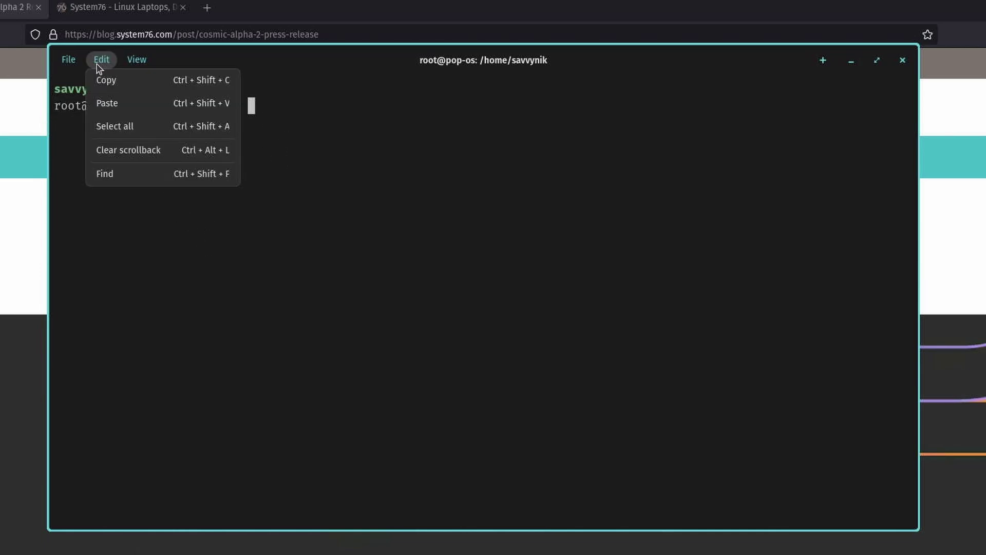
left_click(86, 79)
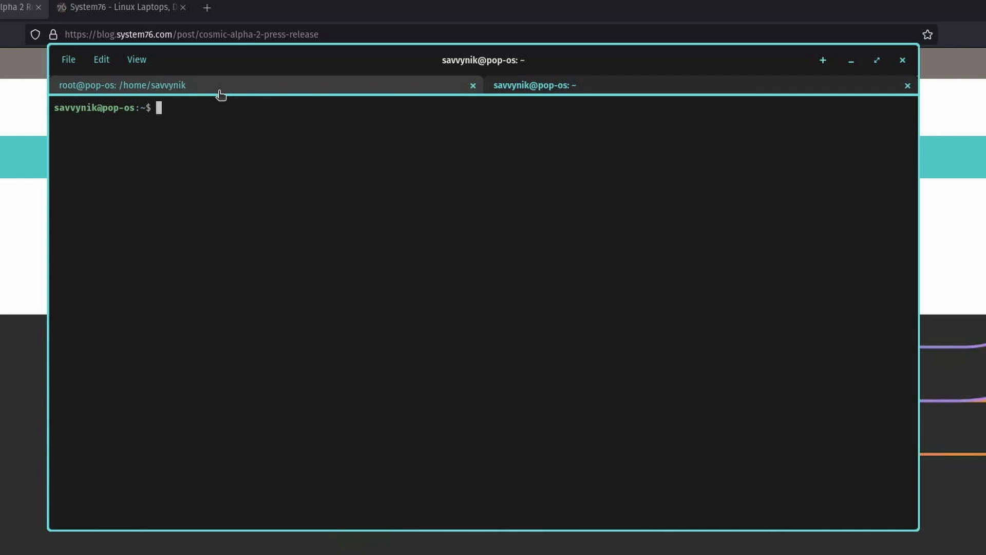
left_click(68, 59)
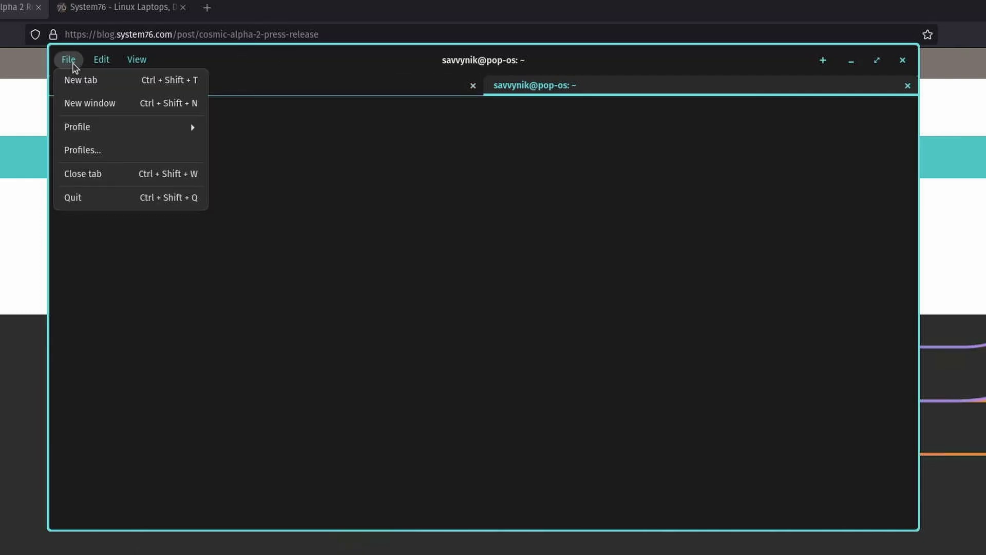
key("Escape")
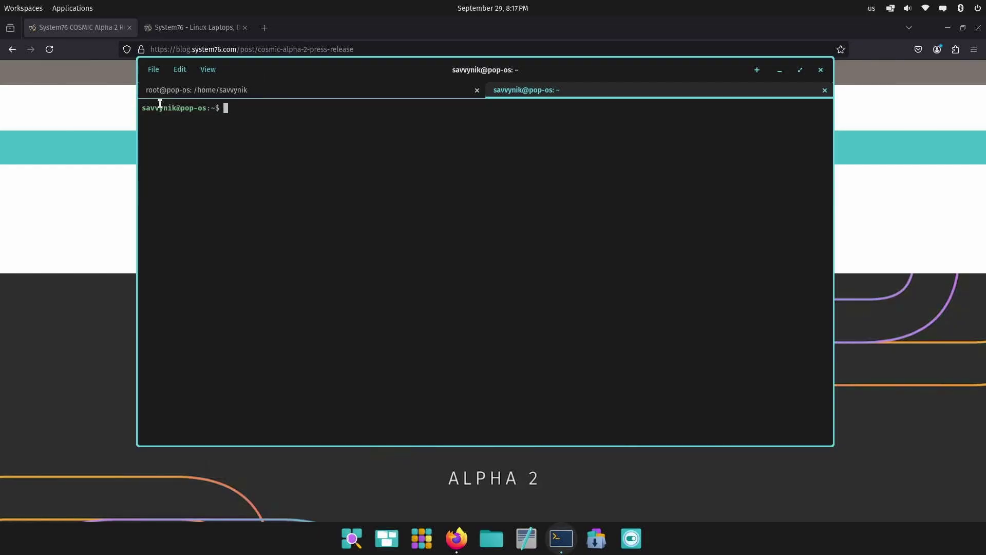
key("ctrl+shift+n")
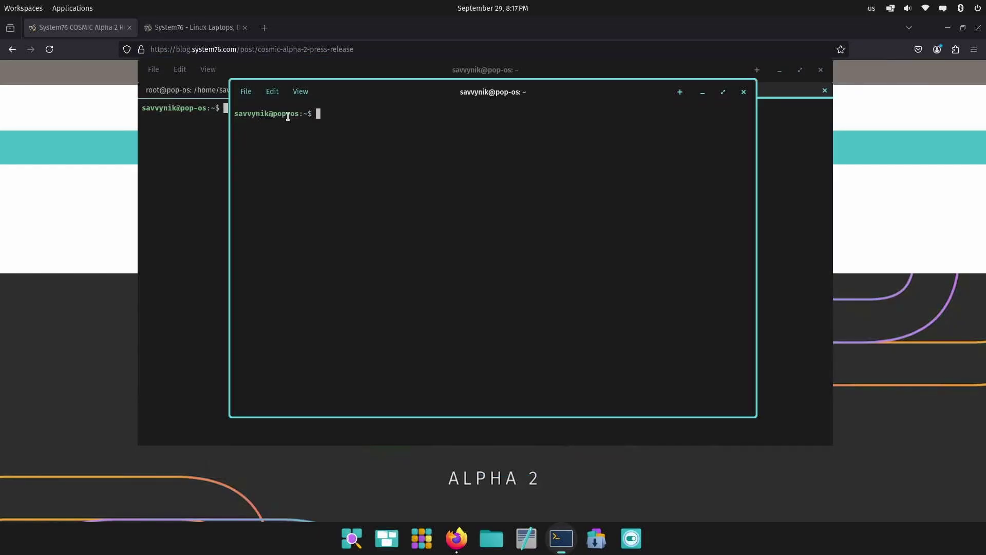
left_click_drag(334, 95, 484, 159)
Add a new terminal profile and focus its name field
left_click(153, 69)
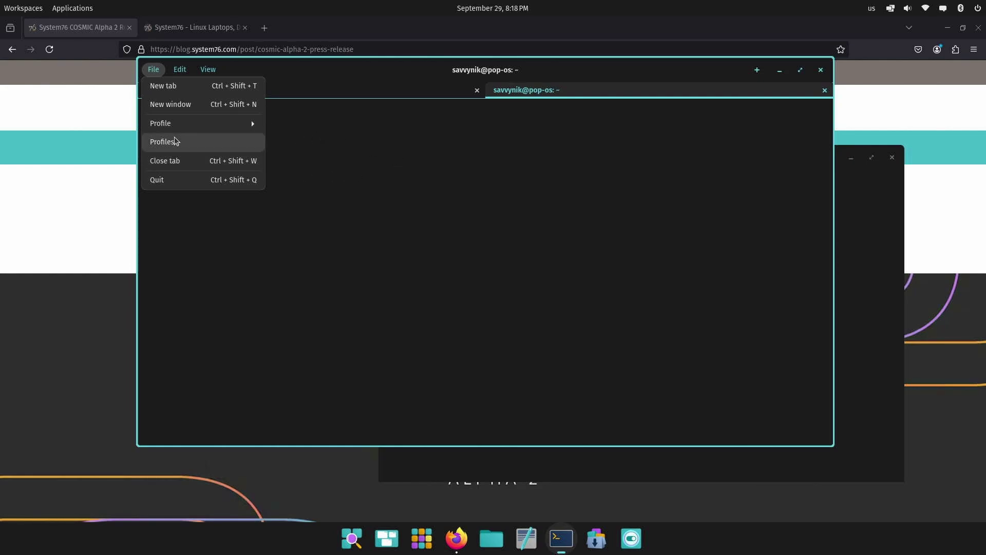
left_click(174, 142)
left_click(774, 131)
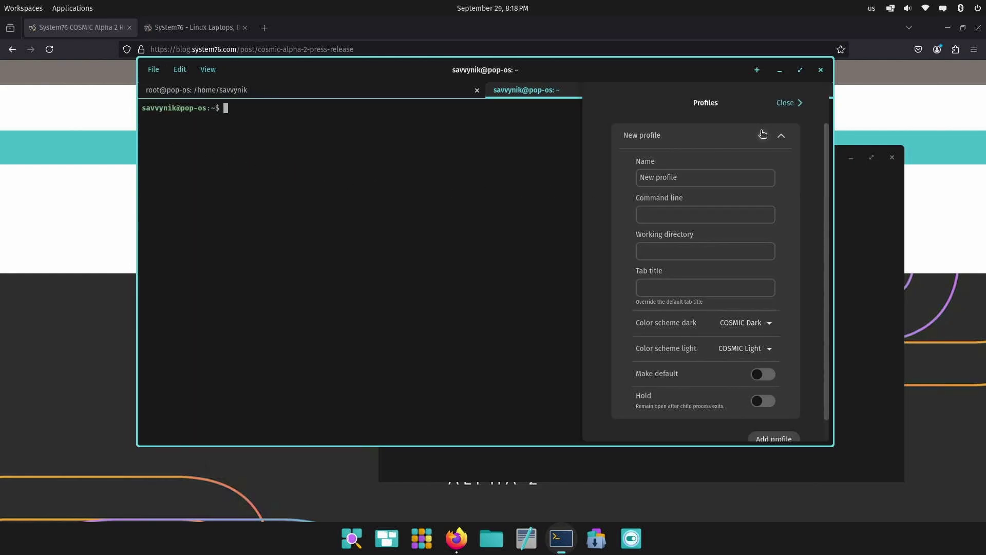
left_click(705, 214)
scroll(804, 362, "down", 1)
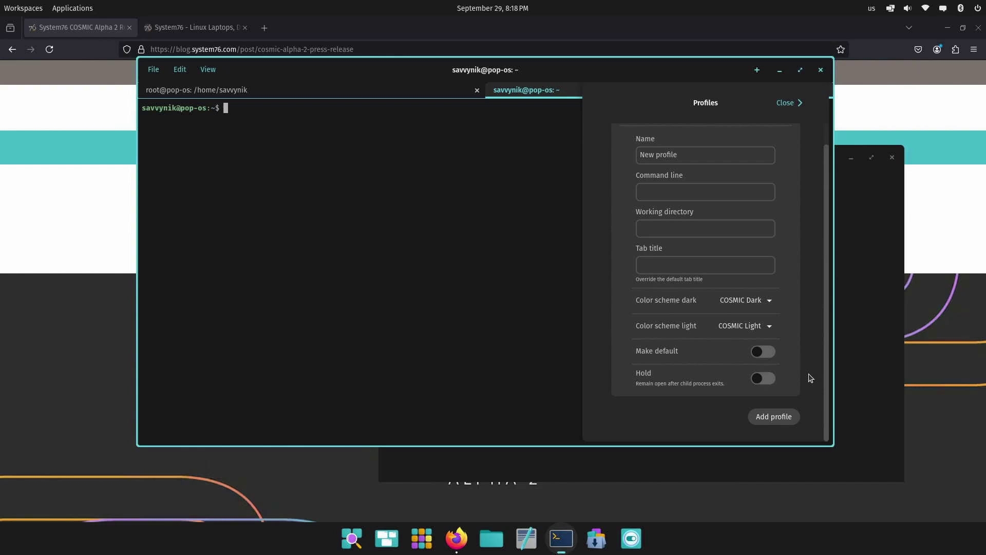
scroll(810, 378, "up", 1)
scroll(801, 318, "down", 1)
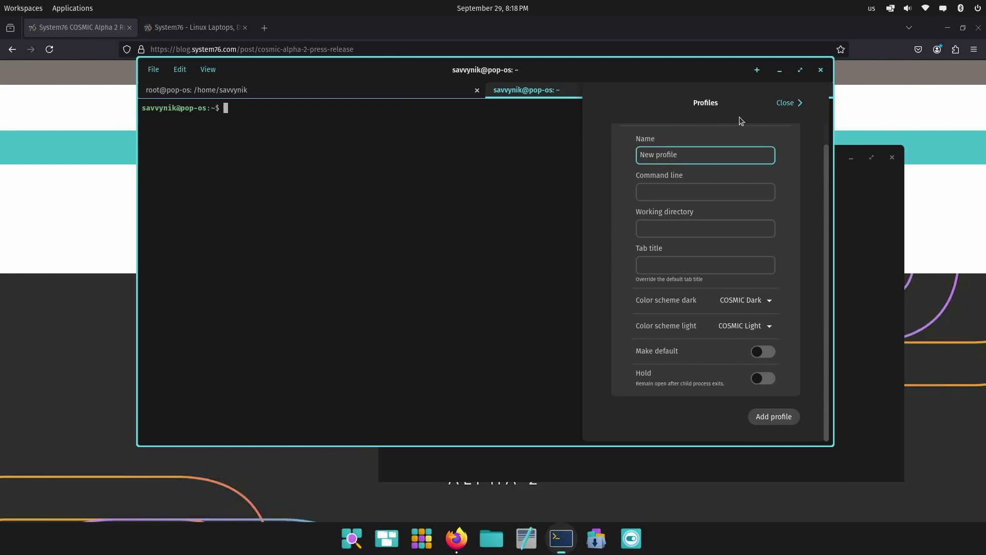
Close both terminal windows and highlight the supported distros list in the press release
left_click(821, 70)
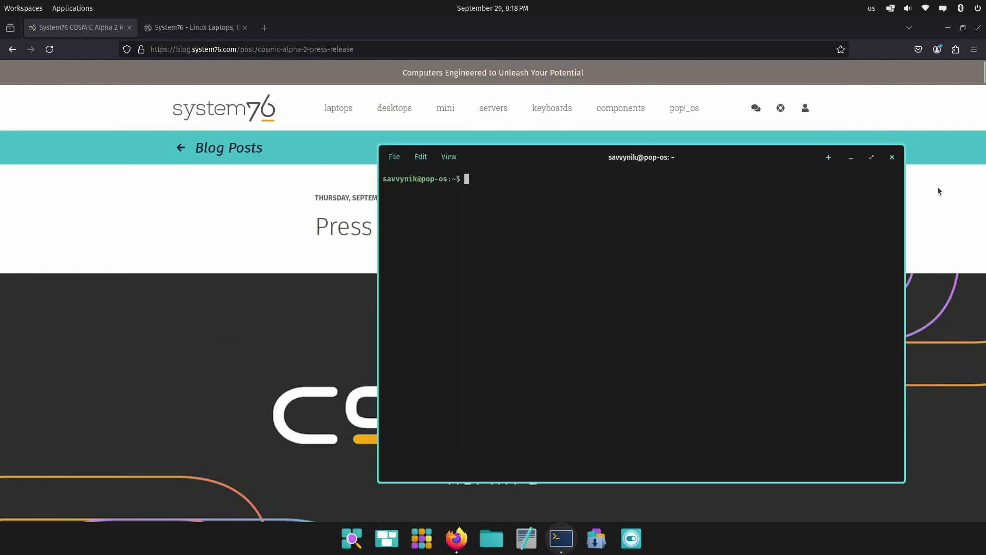
left_click(894, 158)
left_click_drag(305, 226, 770, 231)
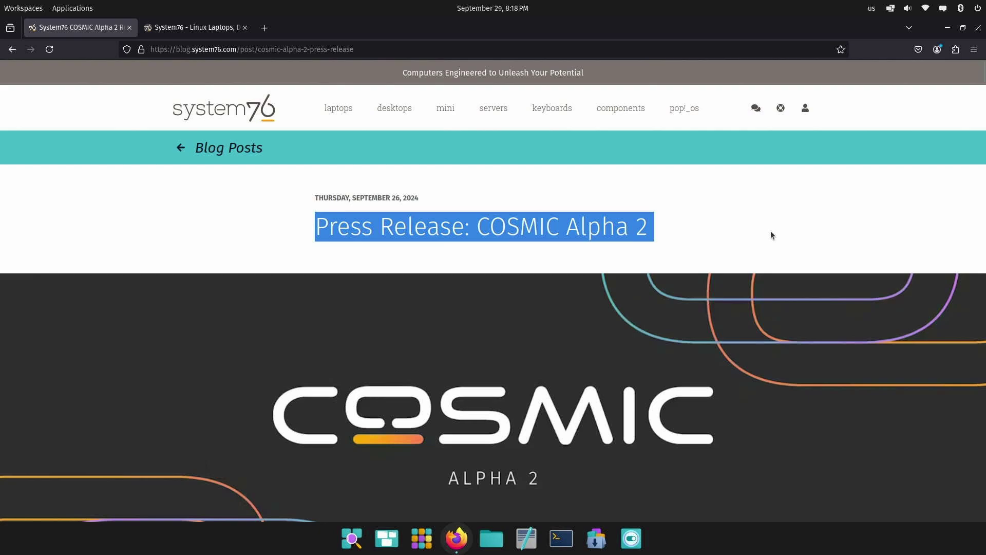
scroll(767, 233, "down", 5)
scroll(427, 193, "down", 4)
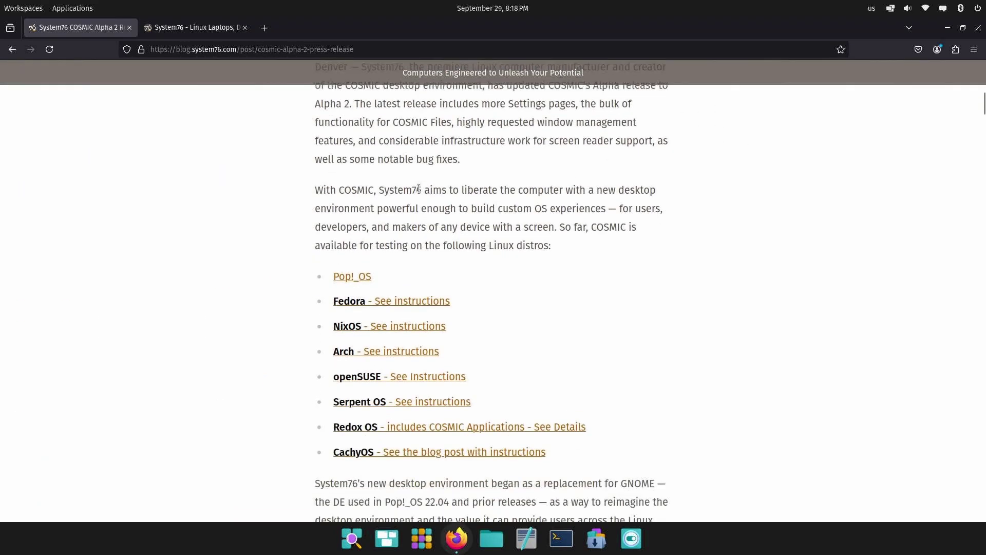
scroll(451, 242, "up", 1)
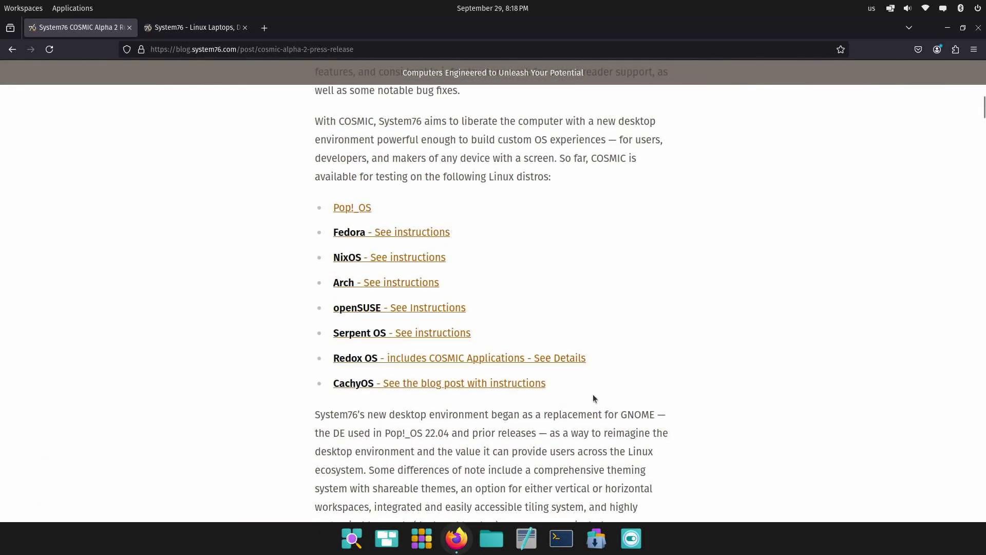
left_click_drag(589, 384, 496, 214)
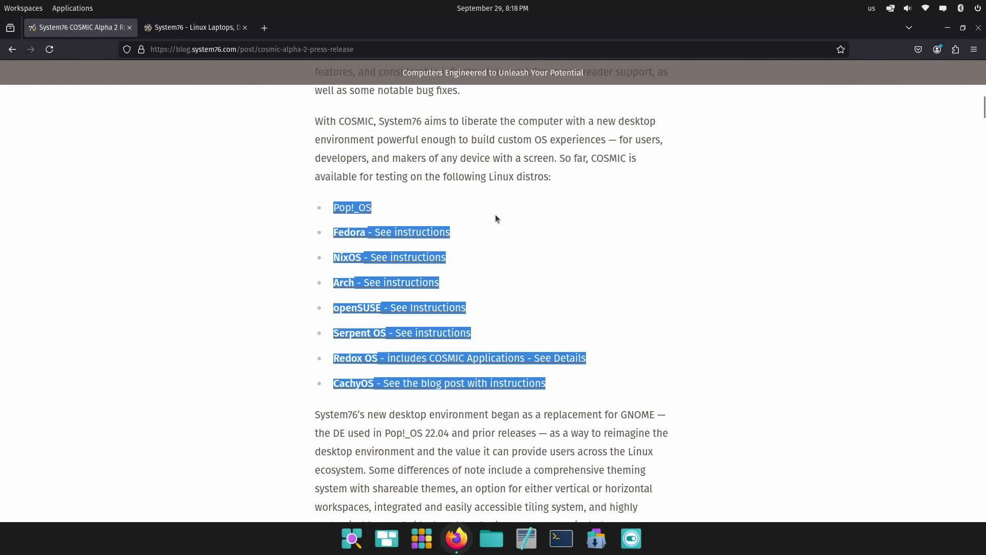
left_click(576, 212)
Enlarge the page, go fullscreen, and highlight the distros from CachyOS to Pop!_OS
key("ctrl+plus")
key("ctrl+plus")
key("ctrl+plus")
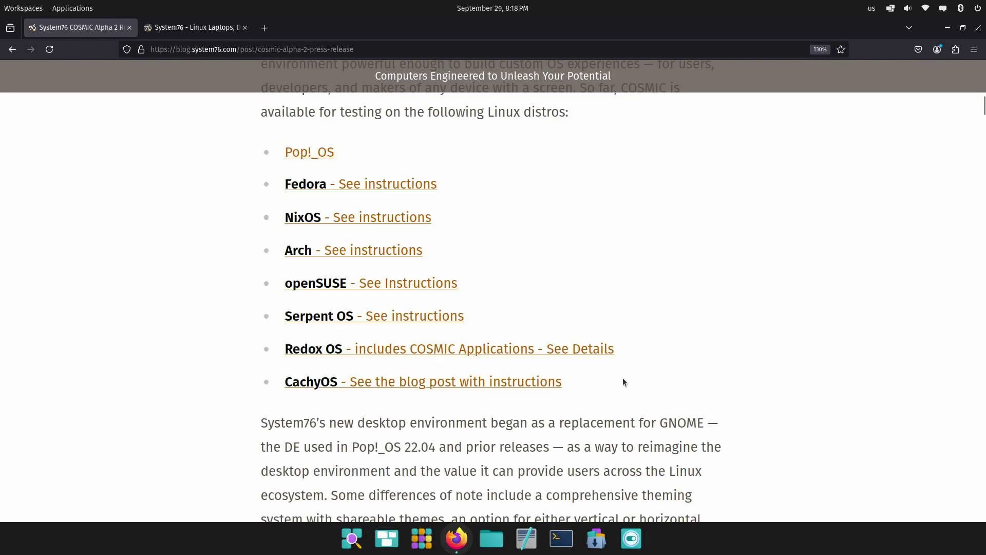
key("F11")
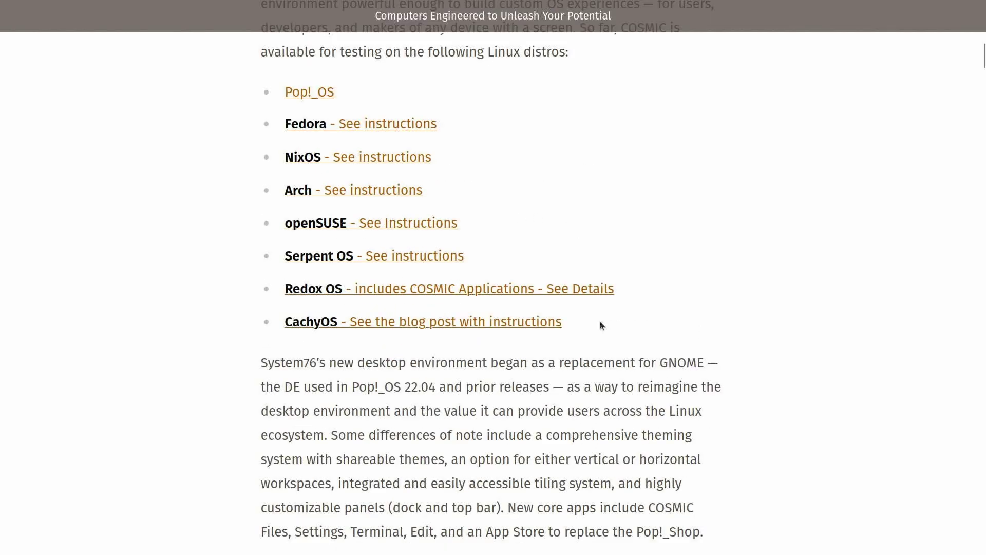
mouse_move(600, 322)
left_mouse_down()
mouse_move(537, 304)
mouse_move(249, 72)
left_mouse_up()
left_click(465, 91)
scroll(666, 208, "down", 5)
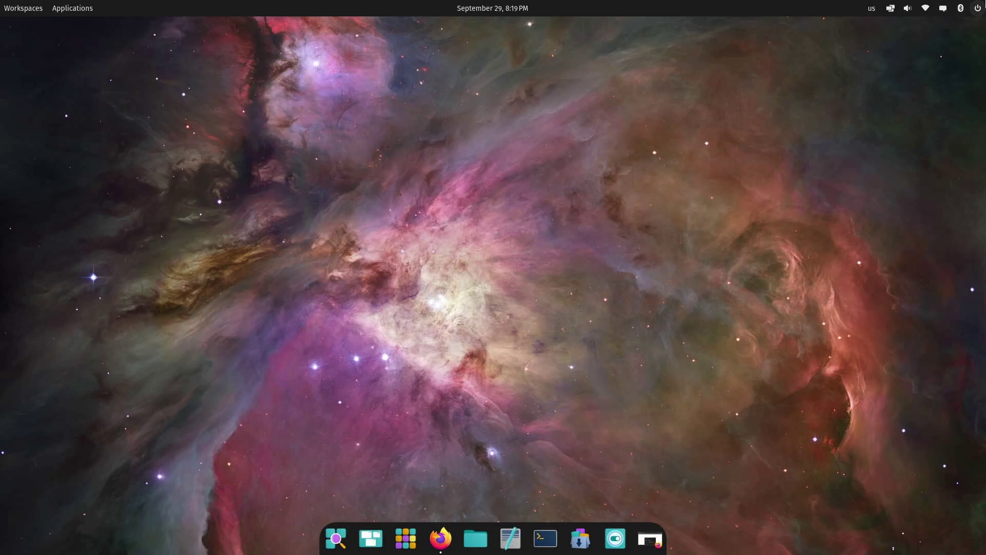
left_click(977, 8)
left_click(759, 33)
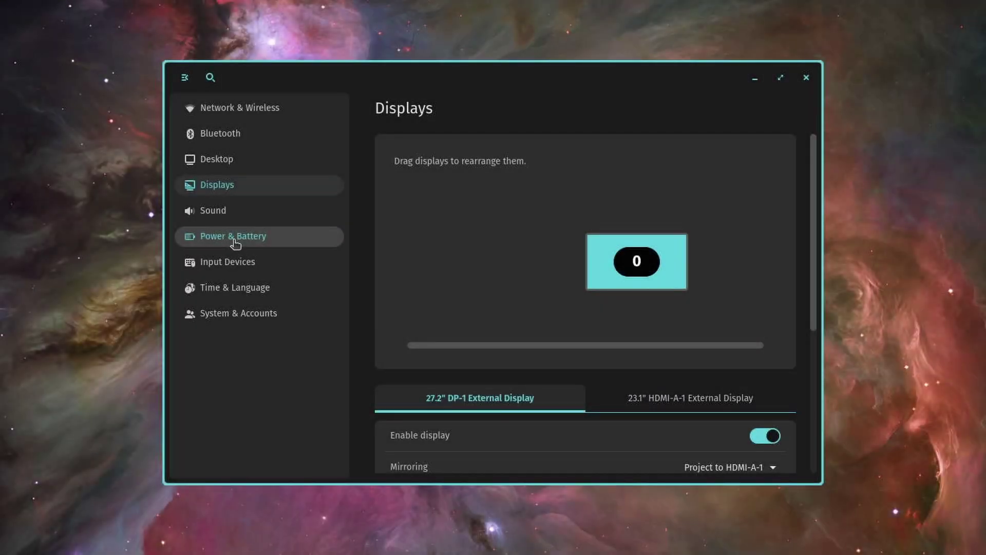
left_click(235, 243)
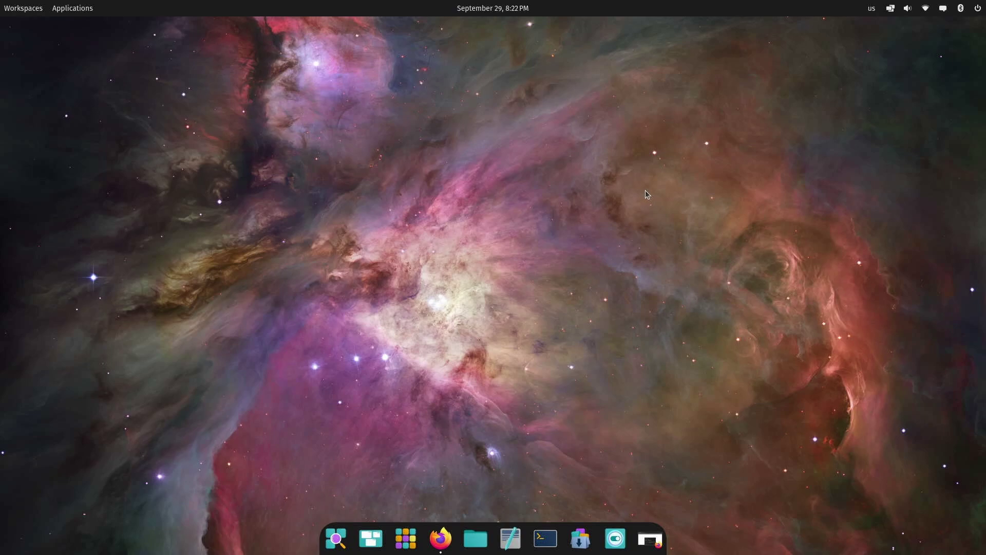
Open COSMIC Settings from the system menu and go to the Sound page
left_click(979, 7)
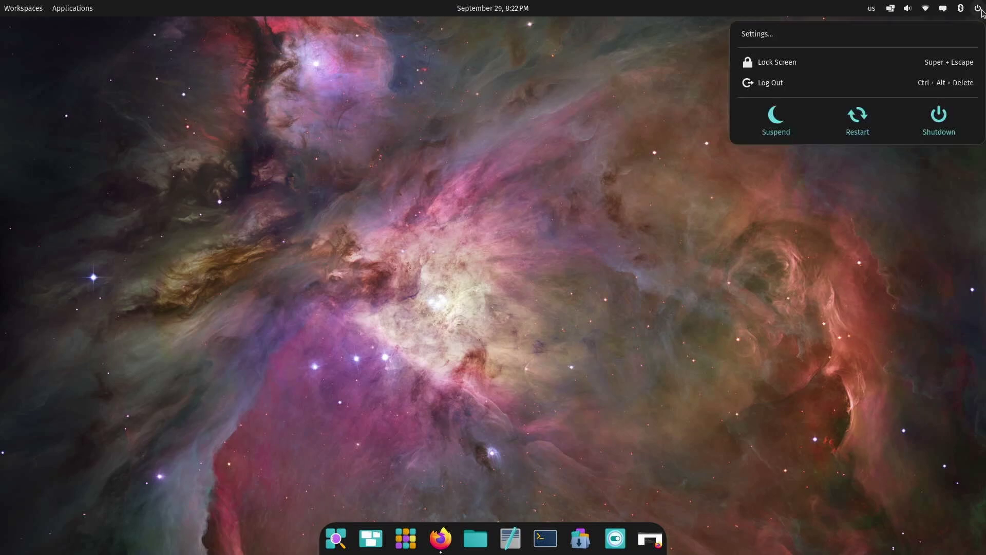
left_click(867, 34)
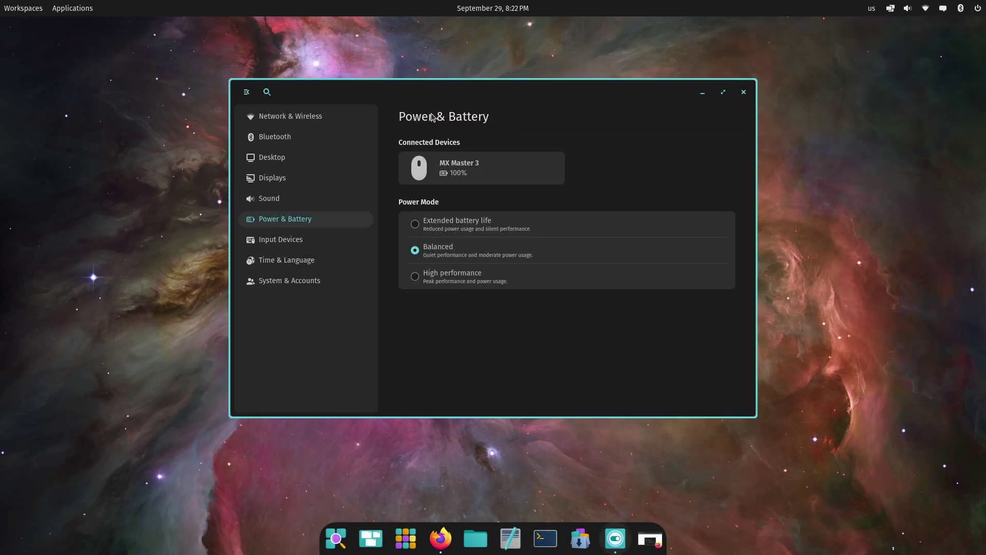
left_click(287, 198)
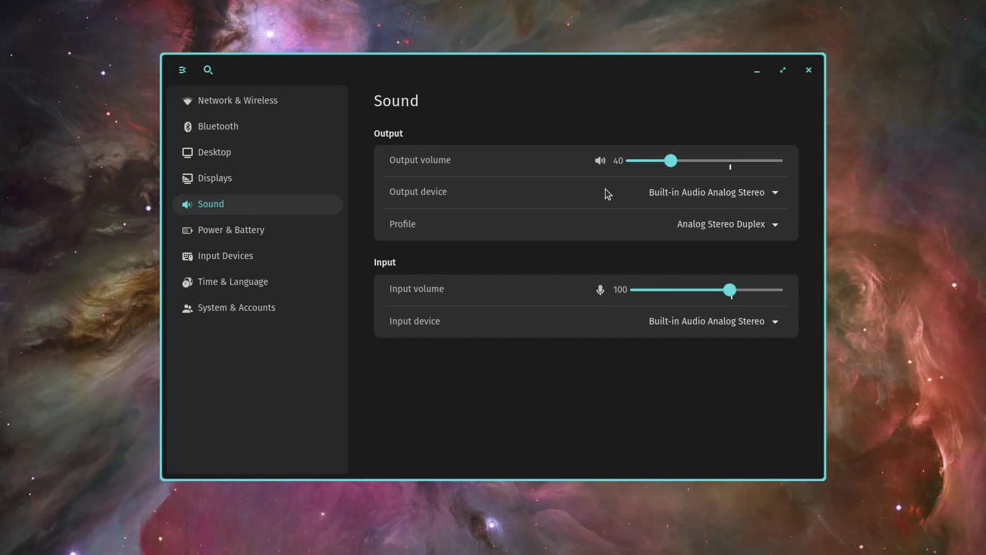
Review the audio Profile and Input device choices without changing either
left_click(770, 232)
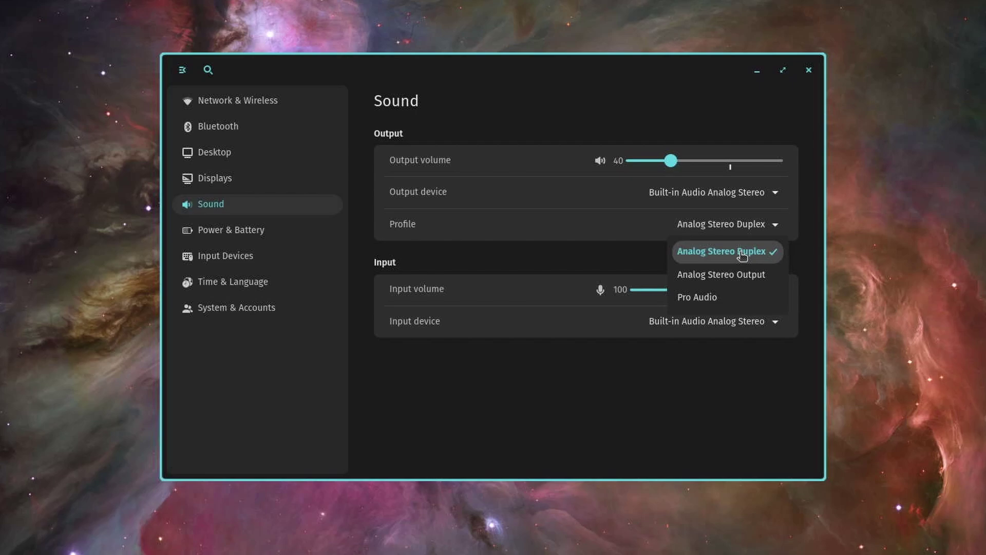
left_click(713, 402)
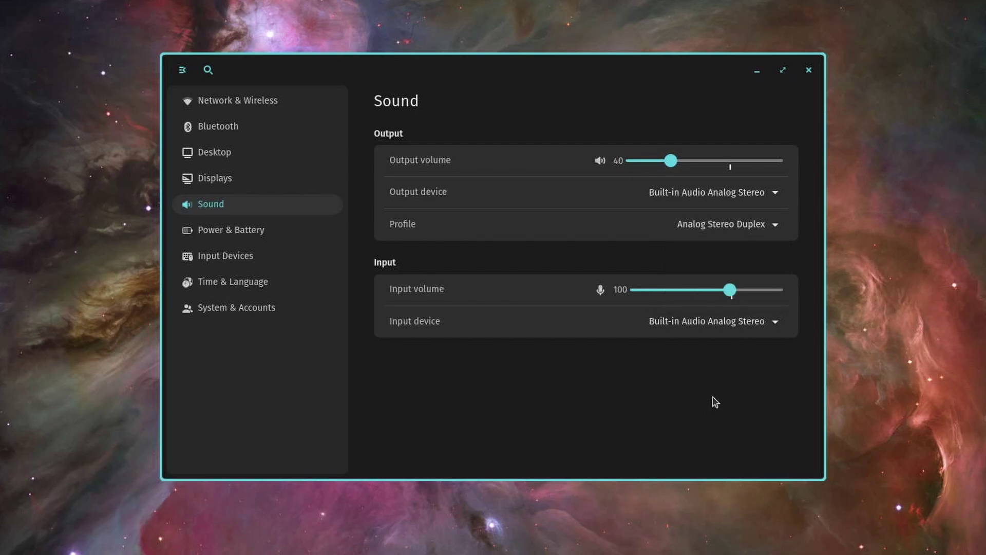
left_click(703, 326)
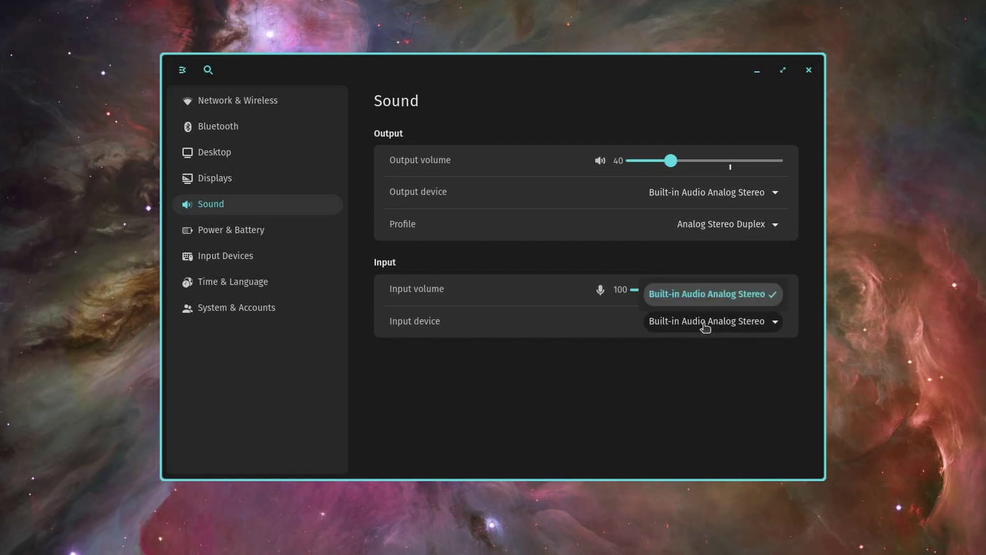
left_click(667, 358)
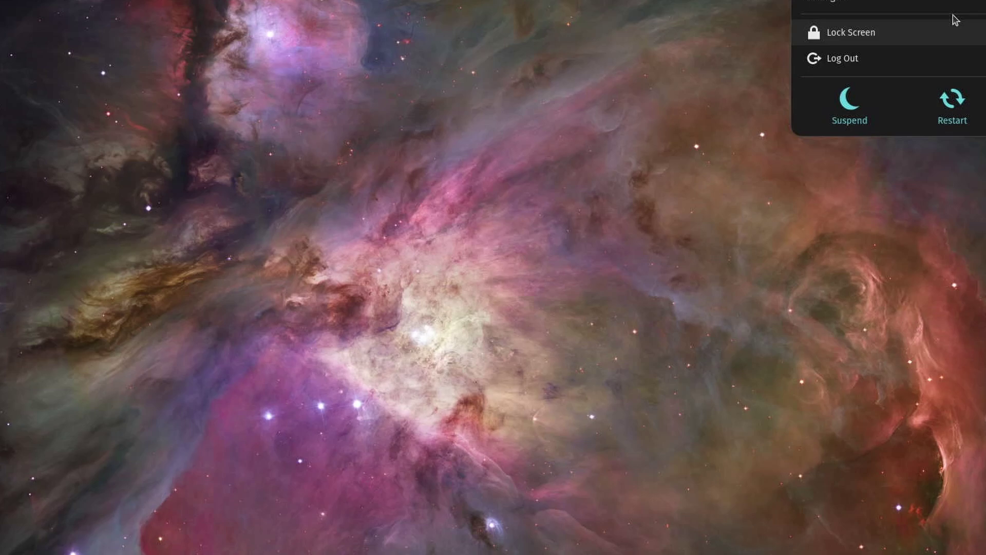
Browse VPN settings, start adding a VPN from a file, and cancel
left_click(837, 23)
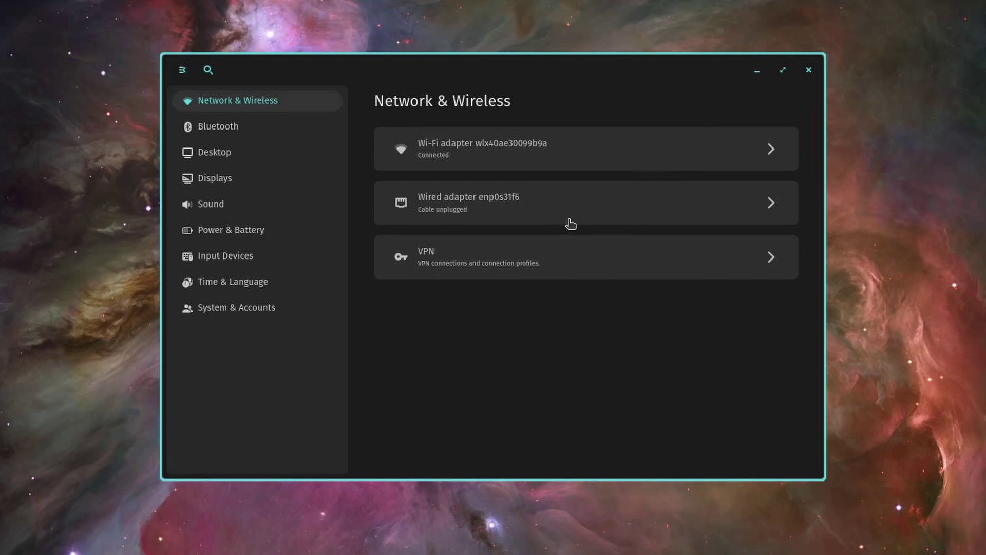
left_click(574, 266)
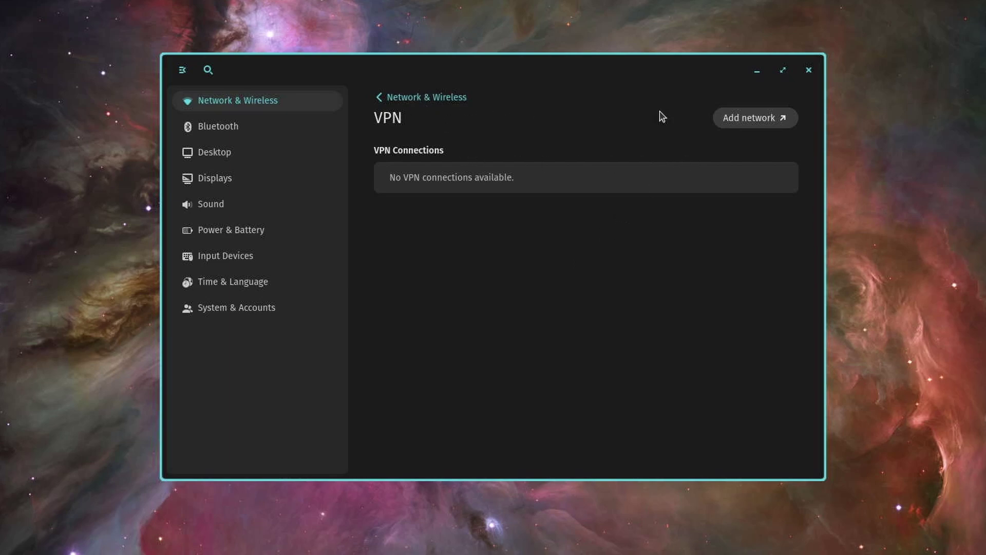
left_click(782, 120)
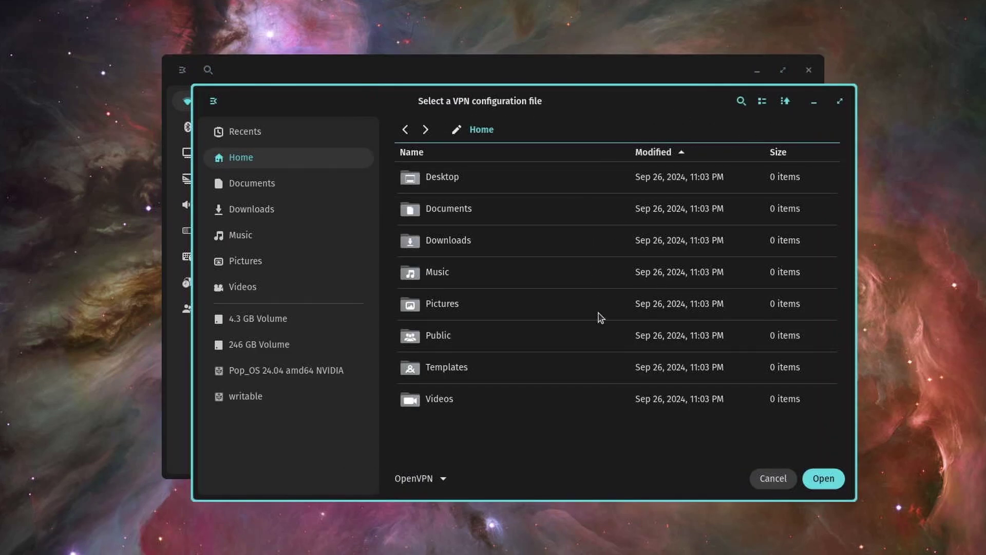
left_click(774, 479)
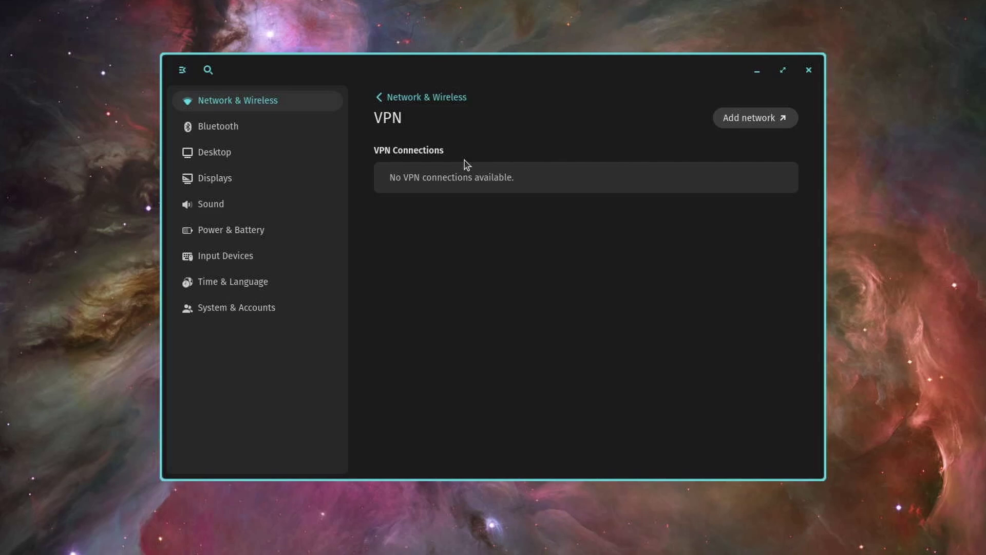
Open the Wired connection 1 editor, cancel without saving, and return to the overview
left_click(427, 97)
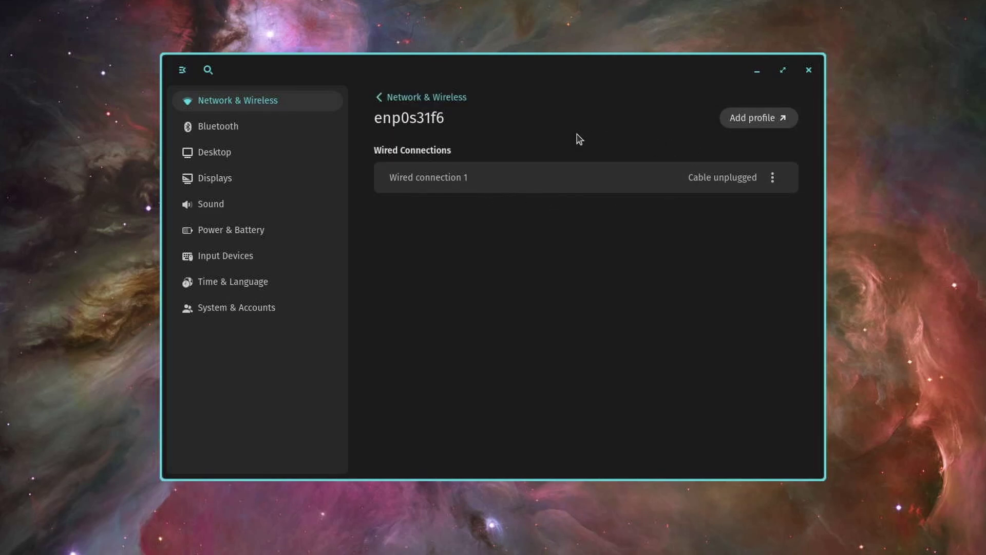
left_click(751, 115)
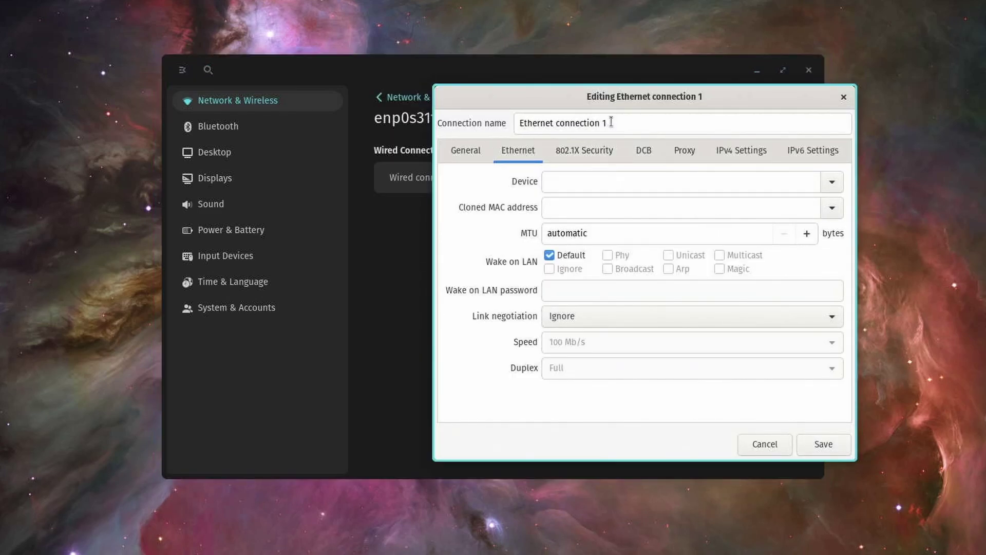
left_click(767, 447)
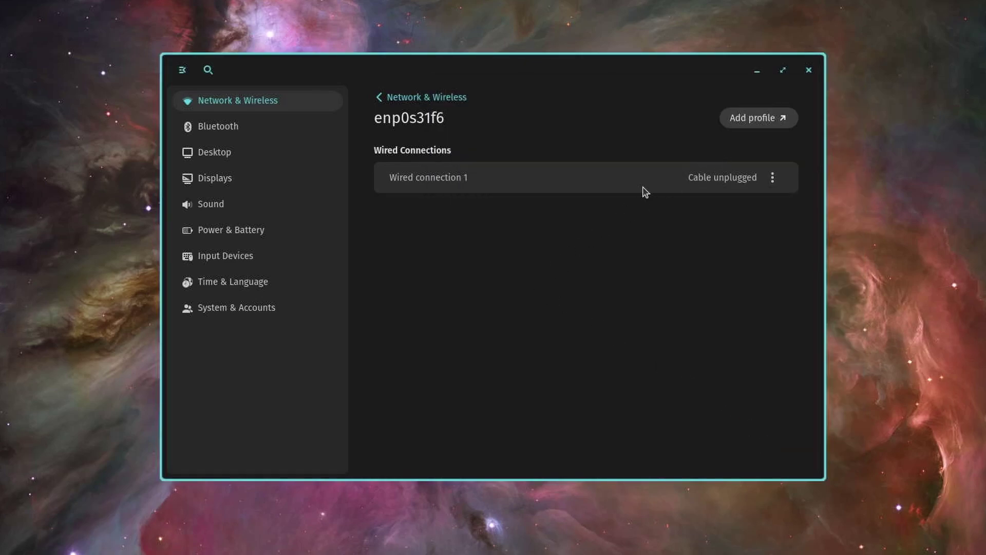
left_click(406, 97)
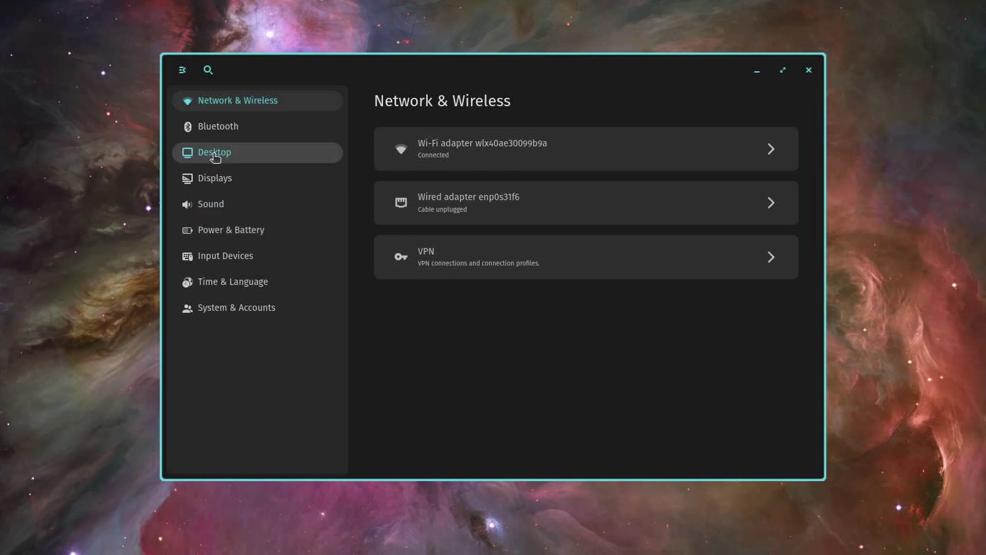
Open Displays to view DP-1 at 1920x1080, 60 Hz, with X11 scaling options
left_click(210, 180)
scroll(617, 214, "down", 1)
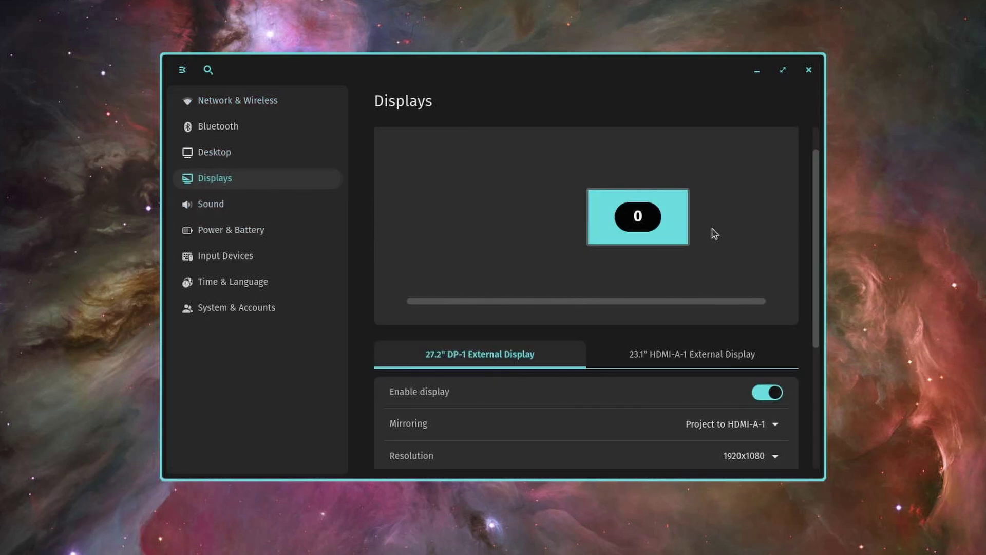
scroll(711, 231, "down", 4)
scroll(586, 219, "down", 1)
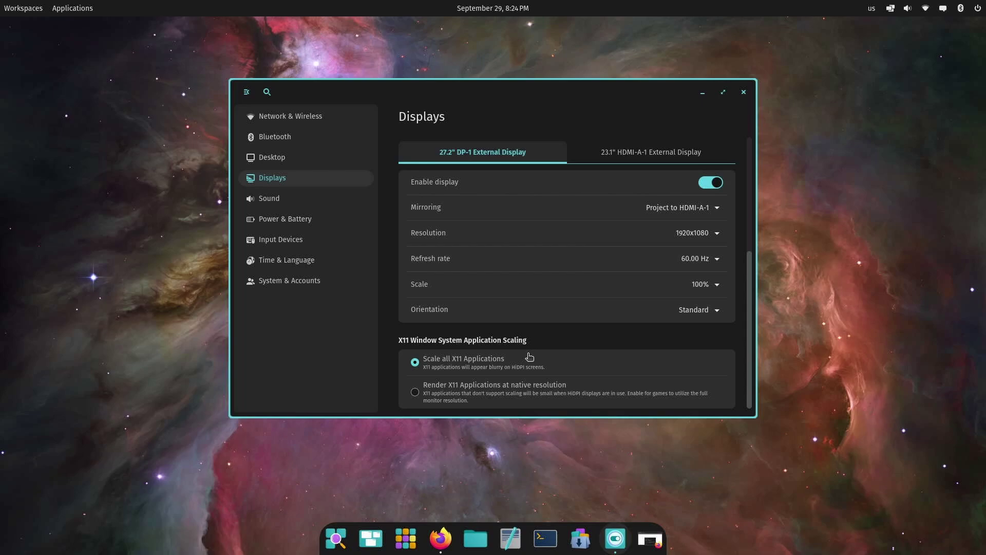
Reach the Date & Time settings page from the top-panel clock
left_click(744, 92)
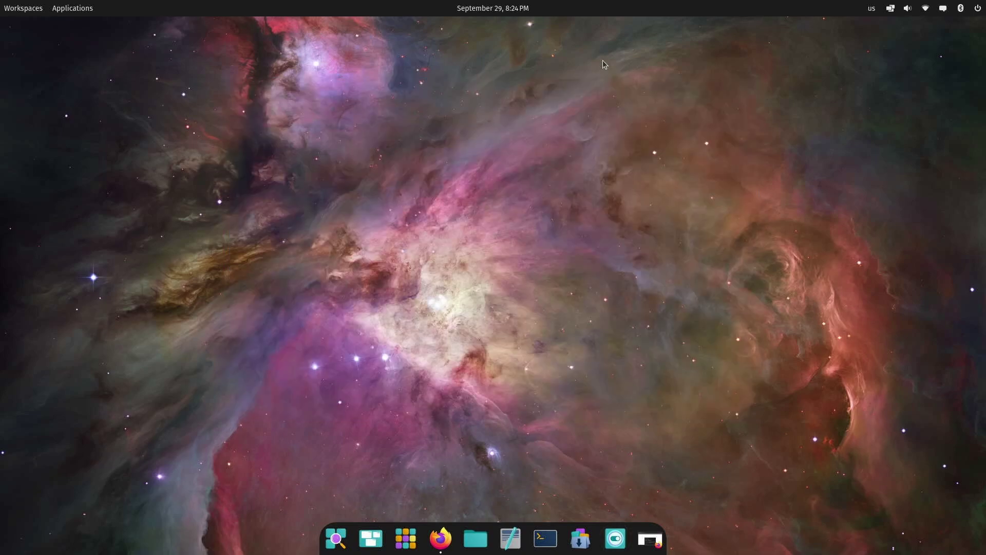
left_click(493, 9)
left_click(484, 210)
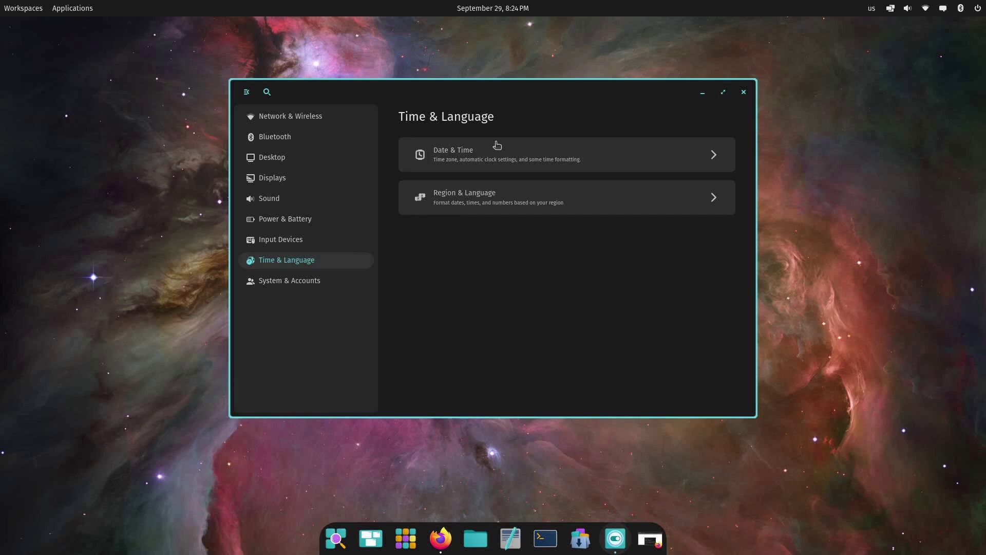
left_click(497, 149)
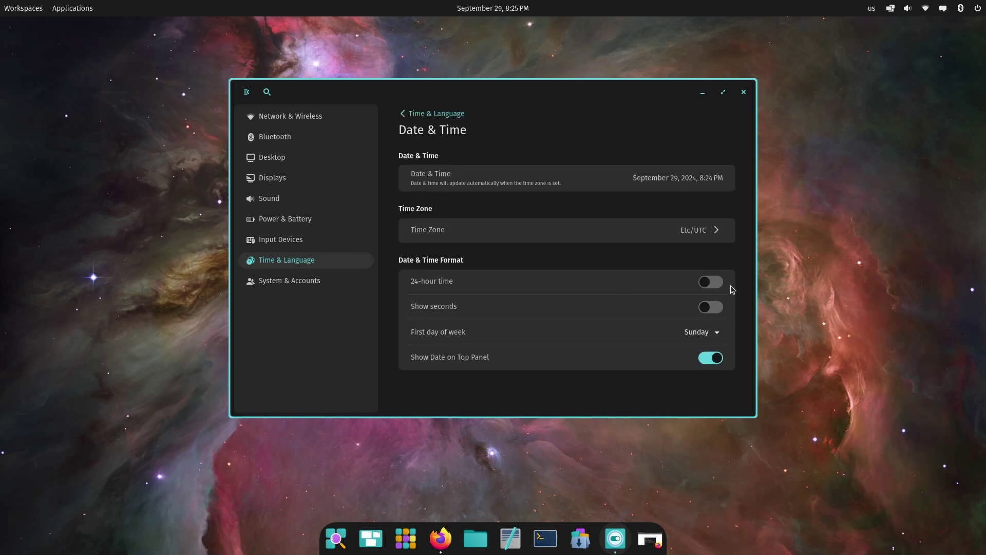
Enable 24-hour time and seconds, toggling Show Date on Top Panel back on
left_click(705, 285)
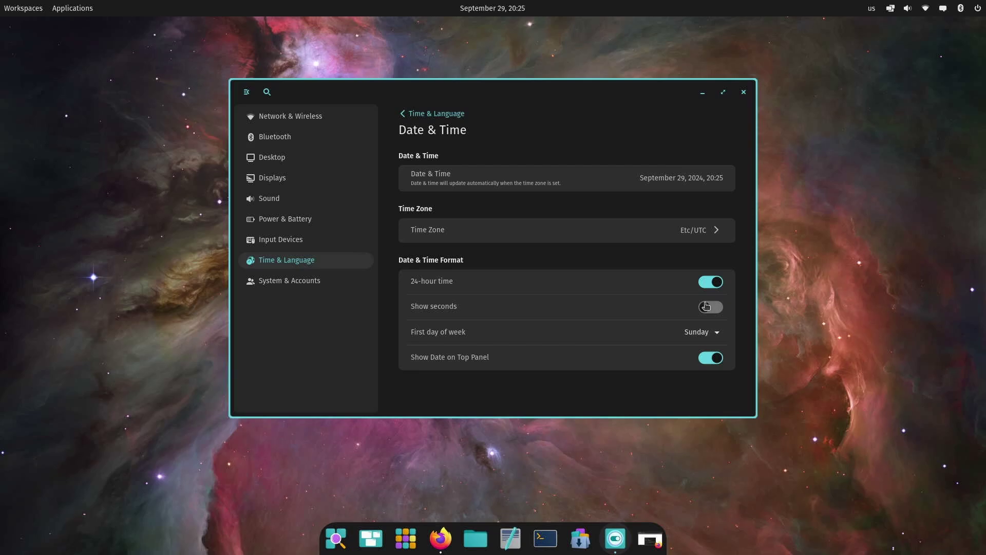
left_click(705, 306)
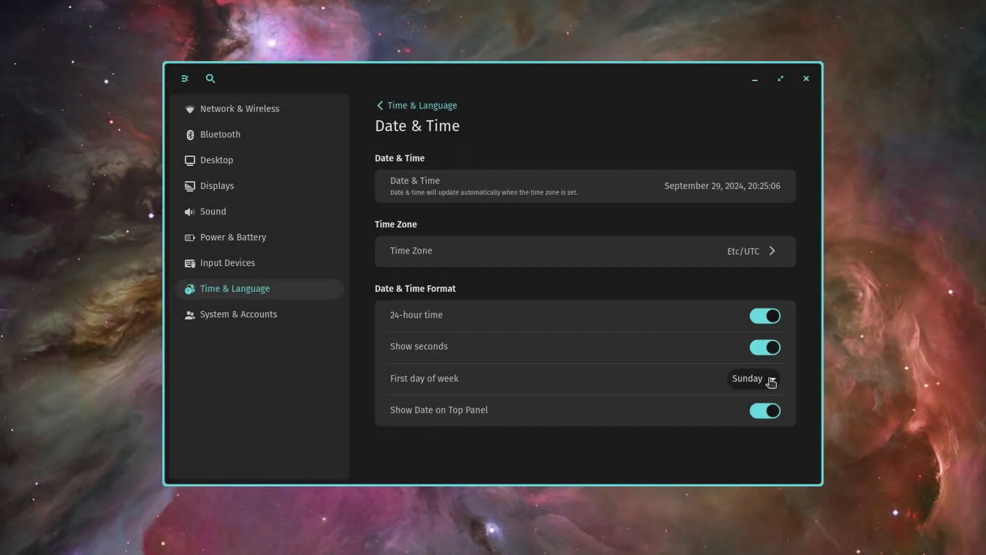
left_click(767, 417)
left_click(767, 417)
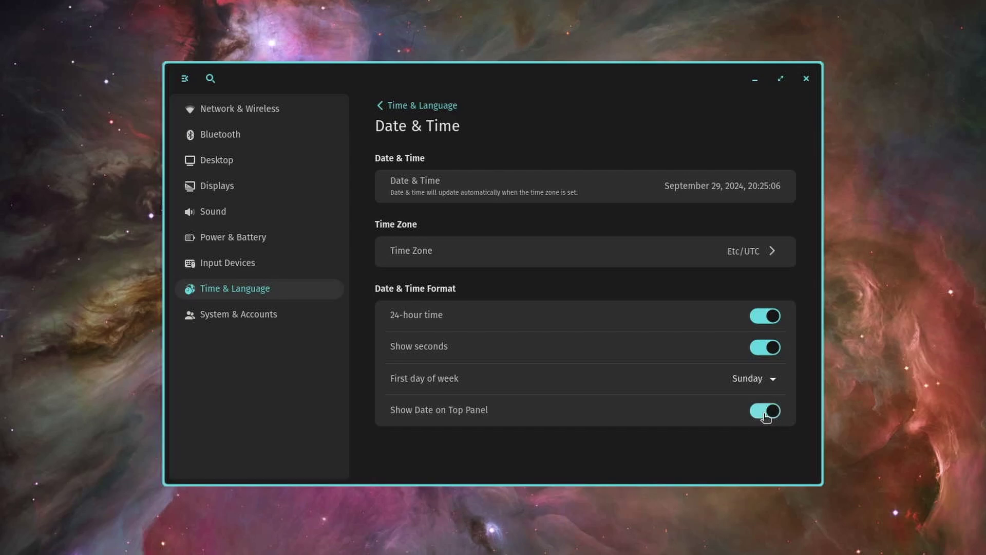
left_click(767, 417)
left_click(767, 417)
Open Desktop > Window management and review the Super key action choices unchanged
left_click(204, 165)
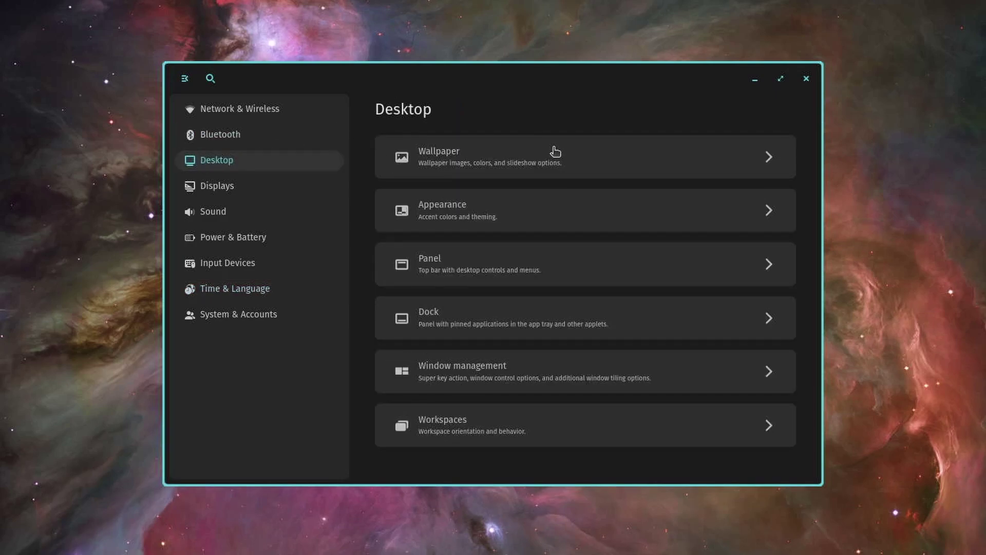
left_click(471, 377)
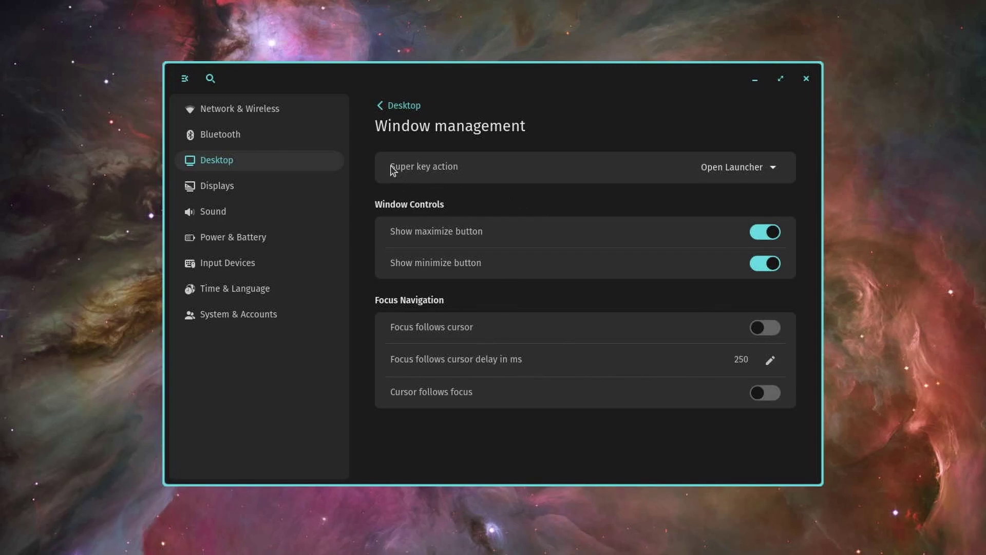
left_click(769, 171)
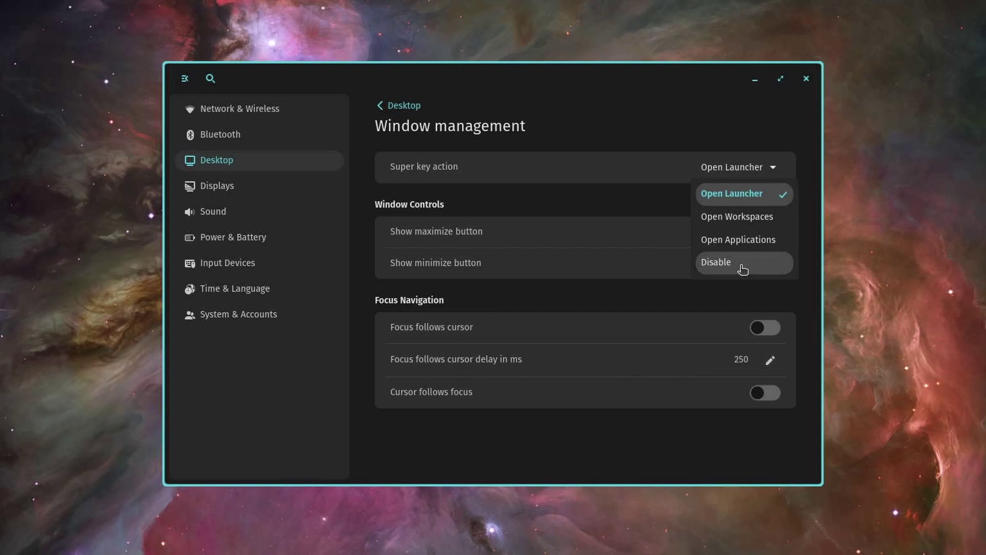
left_click(575, 204)
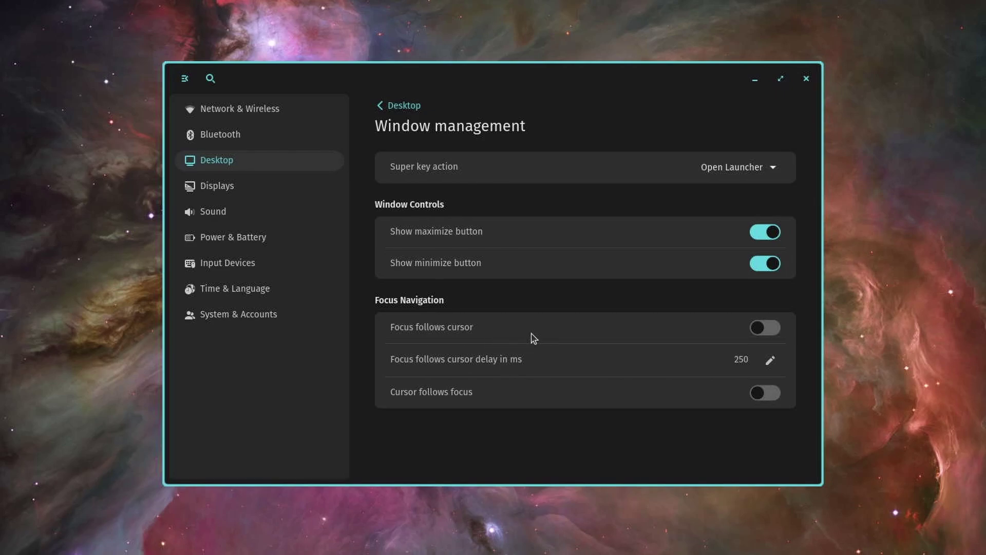
Turn on Focus follows cursor, and switch Cursor follows focus on then off
left_click(757, 335)
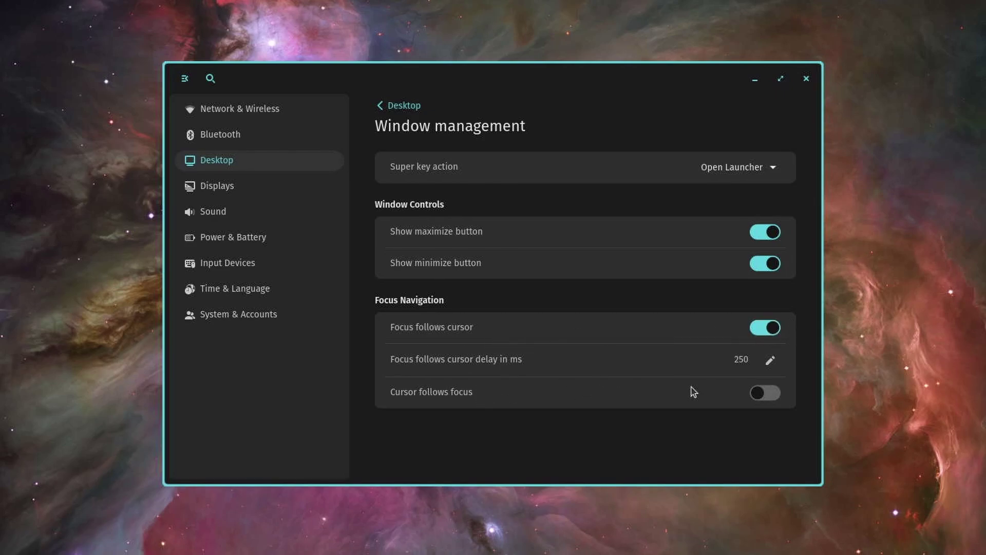
left_click(765, 393)
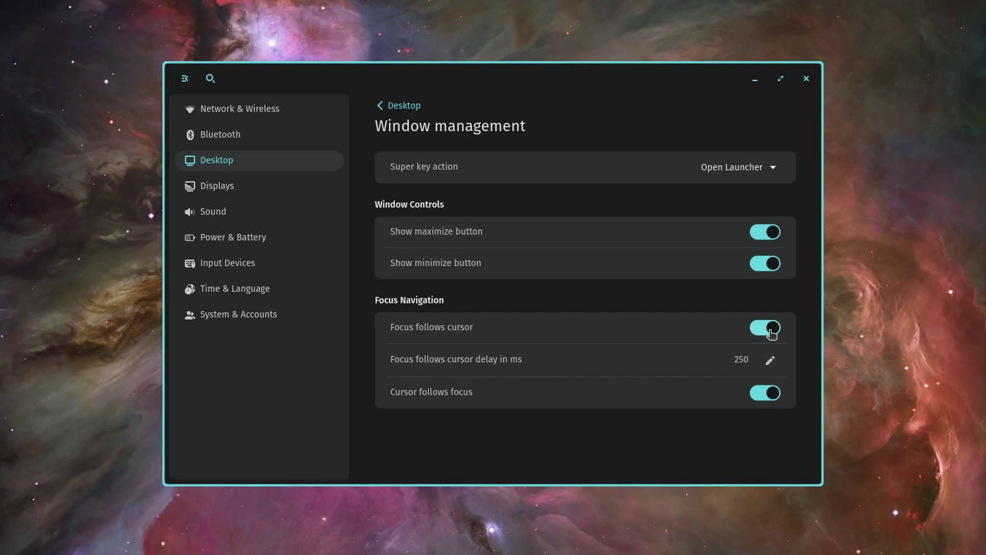
left_click(772, 400)
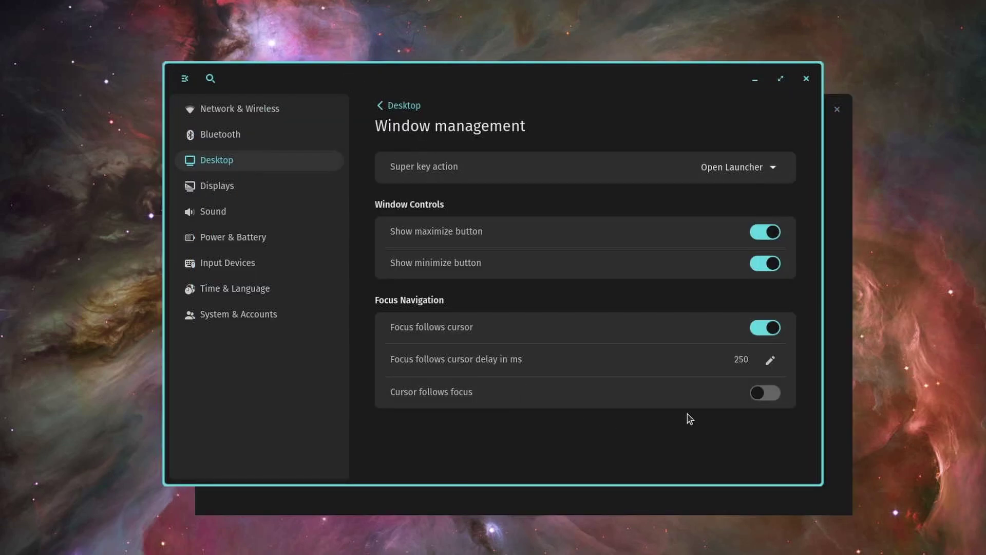
Switch Focus follows cursor off and Cursor follows focus on in Focus Navigation
left_click(759, 327)
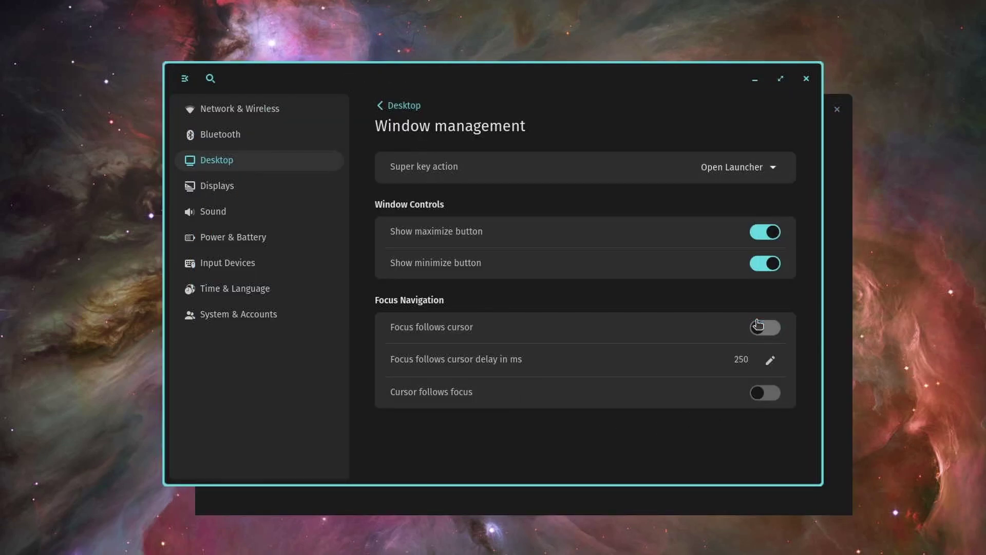
left_click(757, 395)
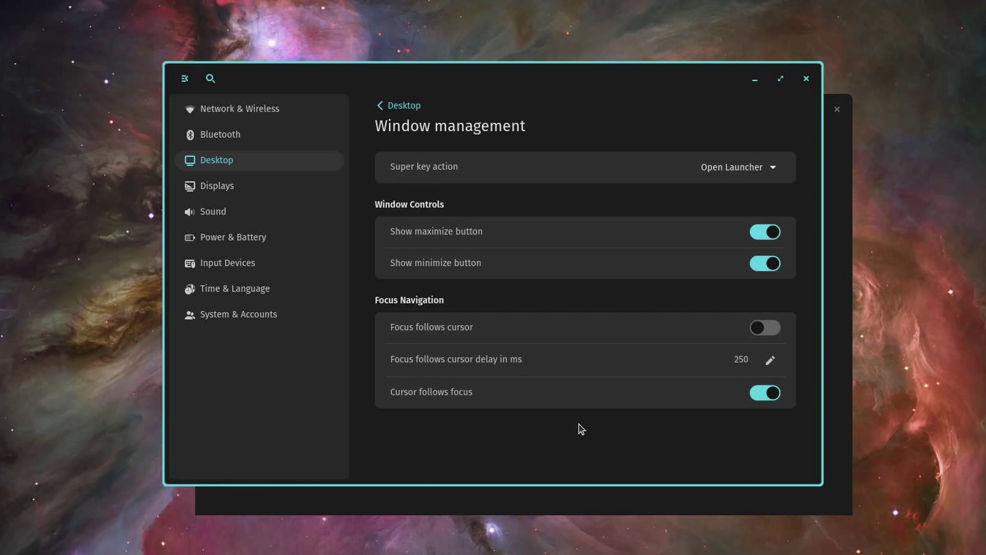
Move the Settings and text editor windows, and open Files at Home from the dock
left_click_drag(560, 434, 496, 490)
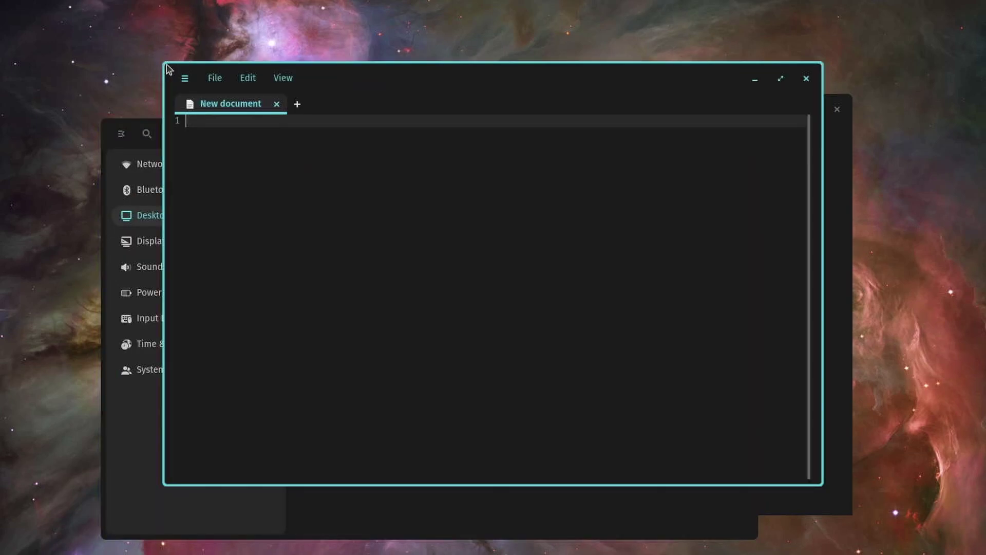
left_click_drag(410, 79, 163, 32)
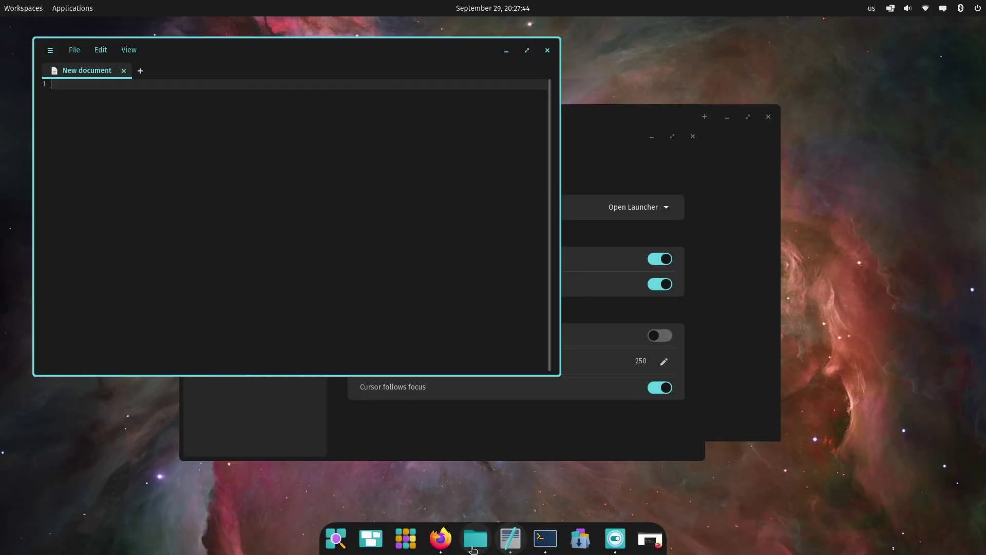
left_click(473, 543)
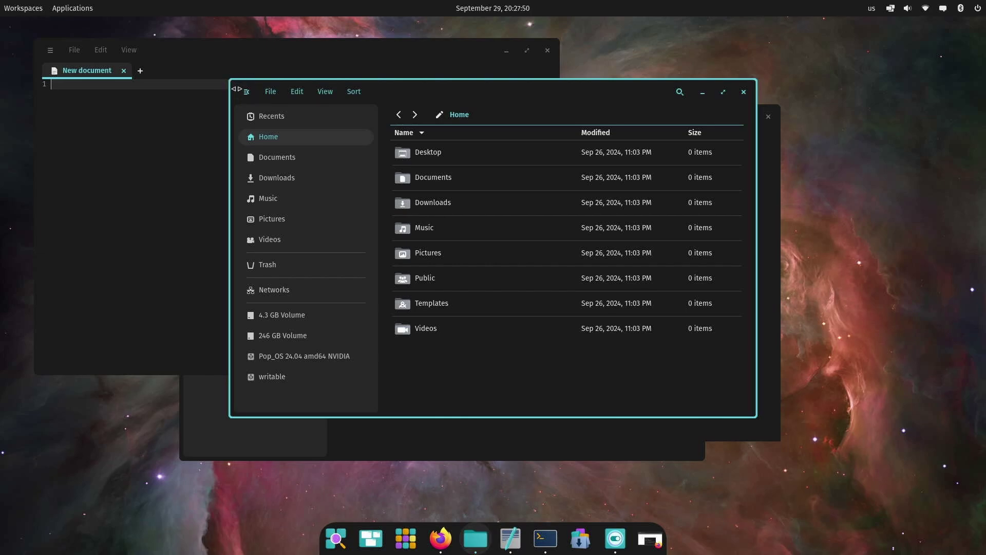
Close Files and the text editor, and turn off Cursor follows focus
left_click(744, 92)
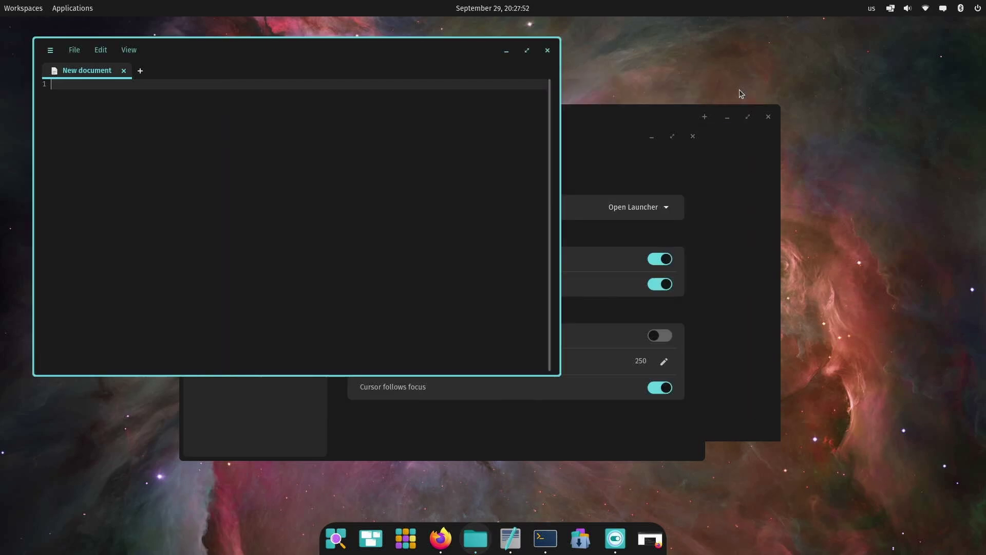
left_click(547, 50)
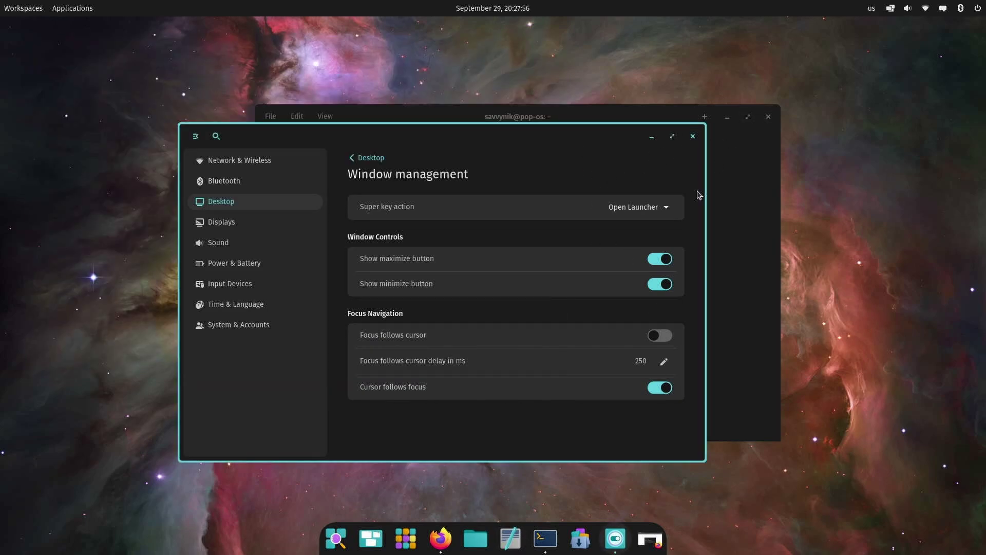
left_click(659, 387)
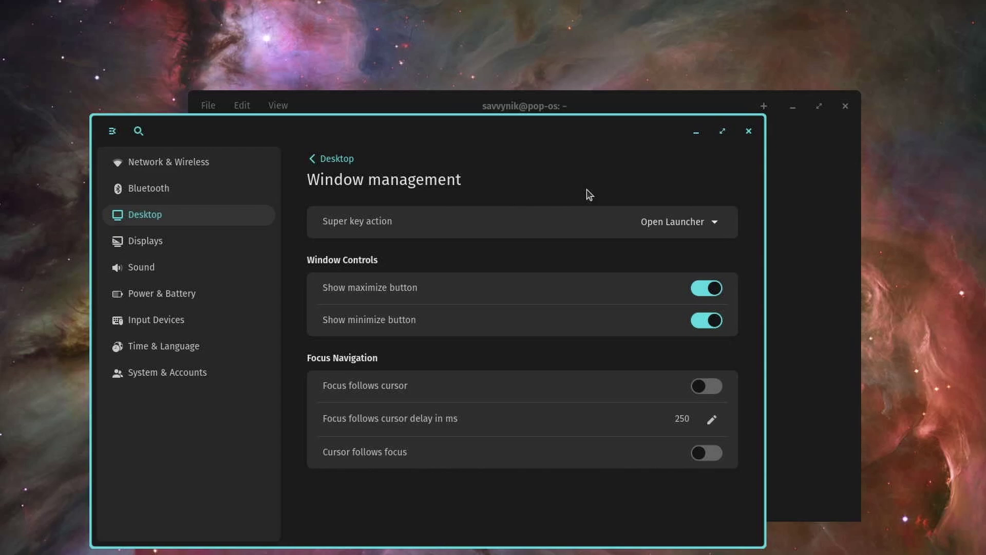
From the Desktop page, go to Appearance and switch the interface style to Square
left_click(834, 114)
left_click_drag(556, 139, 608, 92)
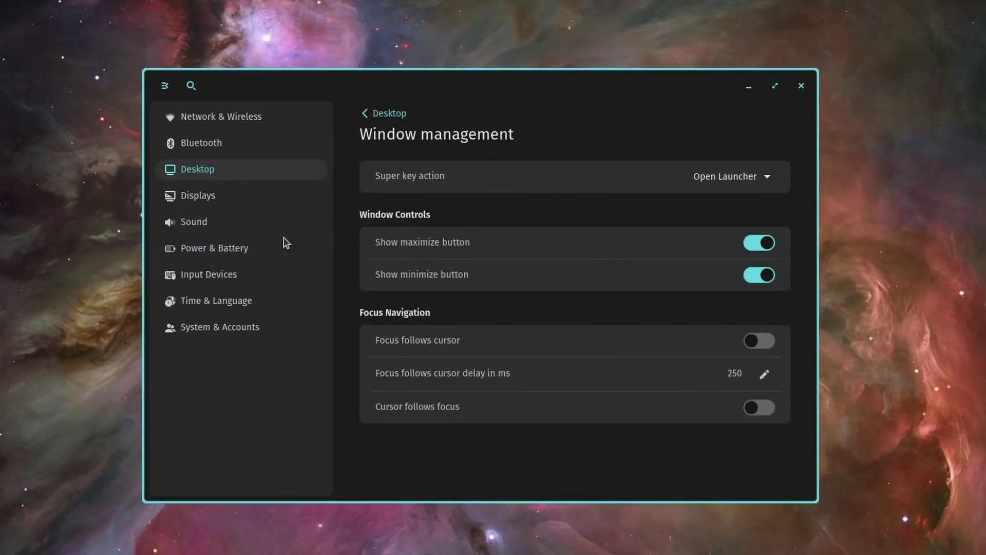
left_click(270, 171)
left_click(476, 225)
scroll(429, 310, "down", 5)
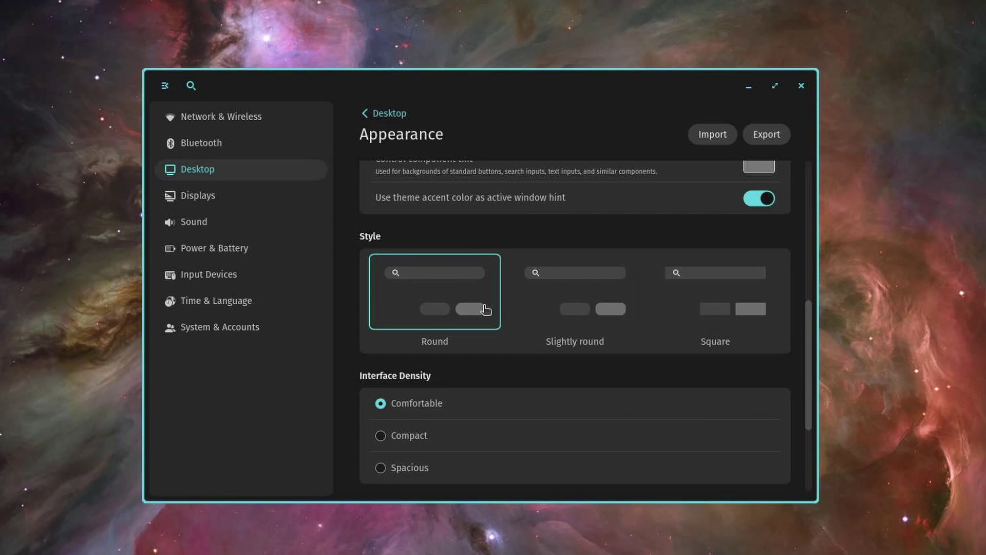
left_click(619, 303)
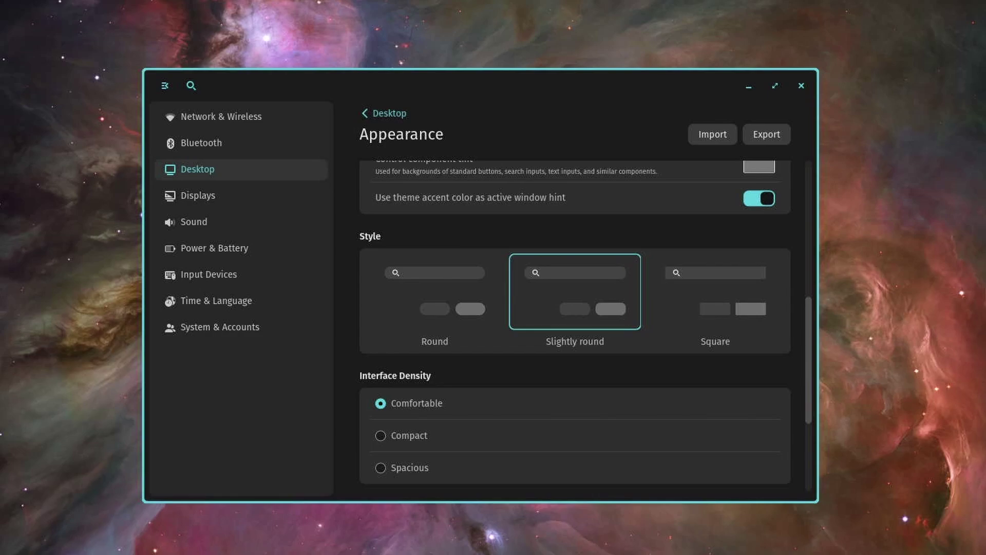
left_click(725, 291)
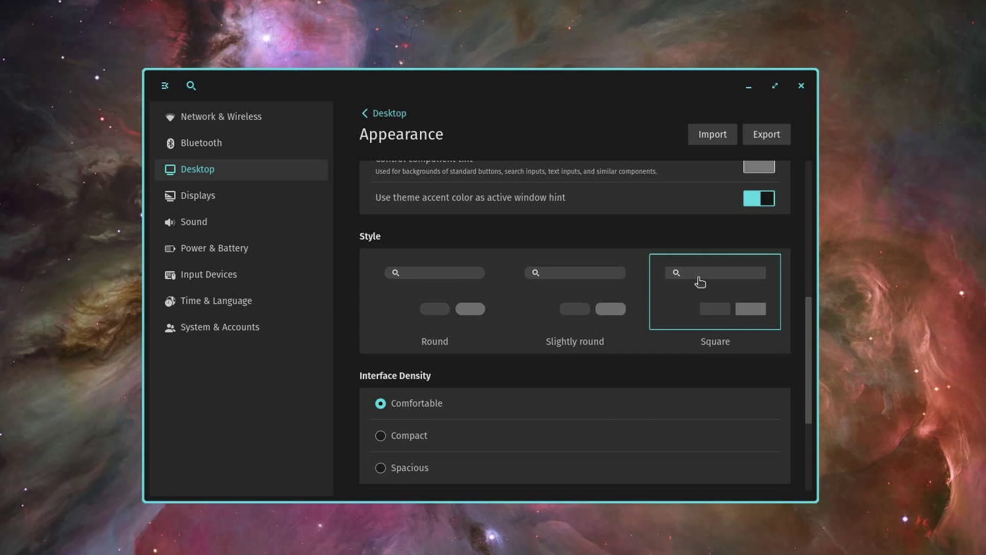
scroll(696, 280, "down", 2)
scroll(597, 294, "down", 1)
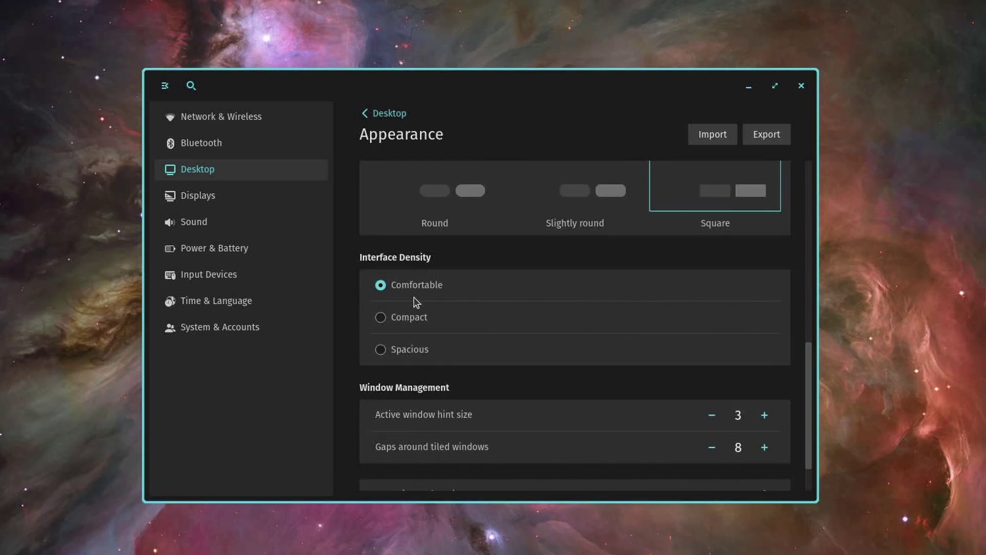
Try Compact and Spacious density, settle on Comfortable, then show Experimental icon themes
left_click(418, 327)
left_click(412, 343)
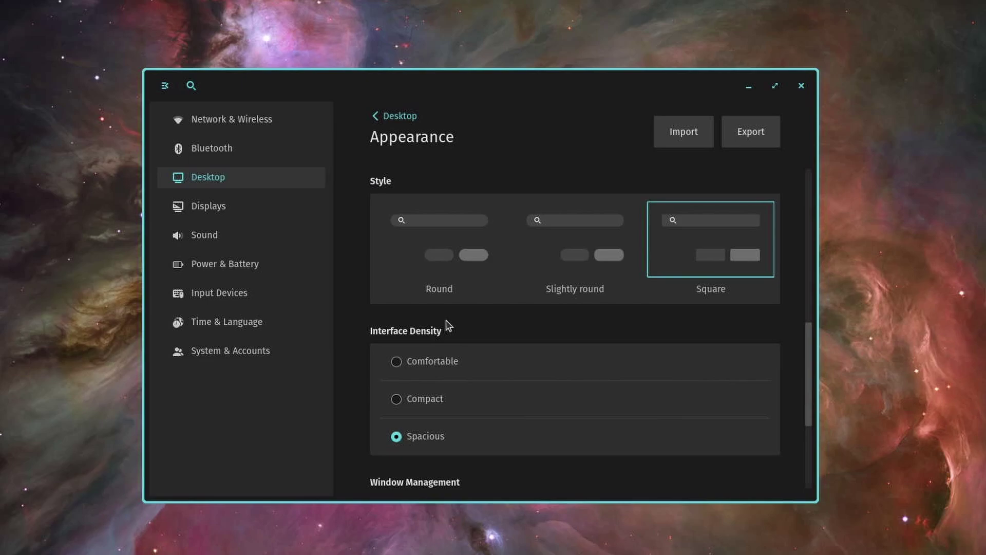
left_click(417, 364)
left_click(412, 316)
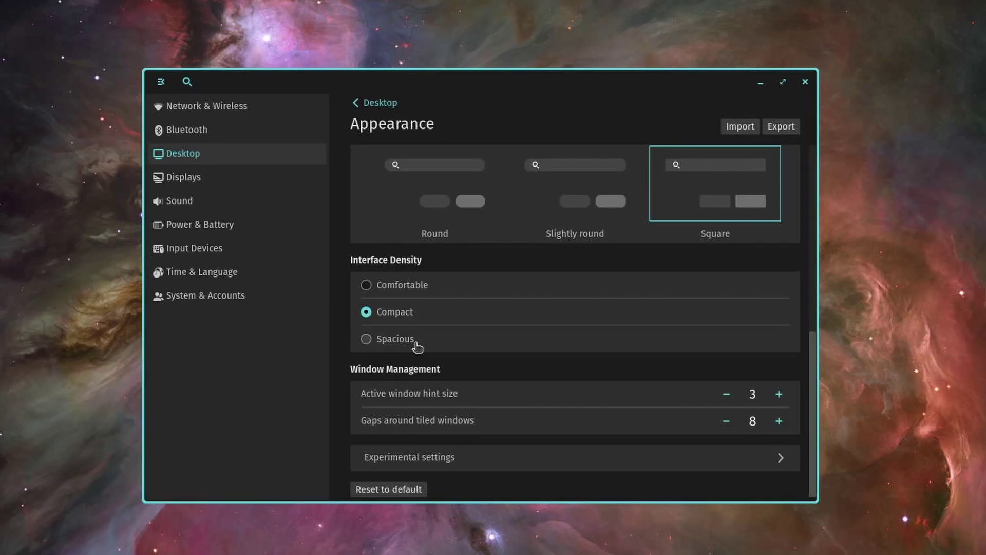
left_click(413, 345)
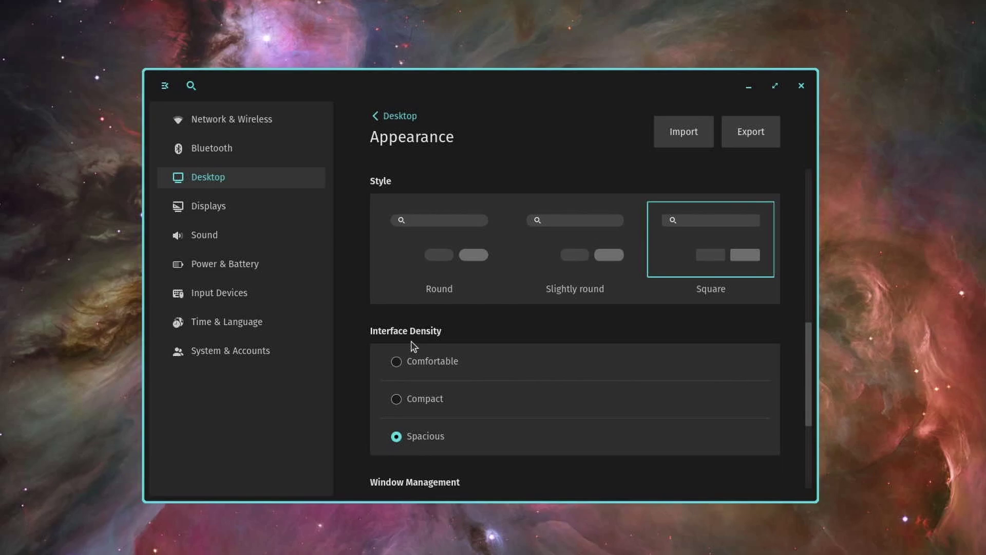
left_click(456, 373)
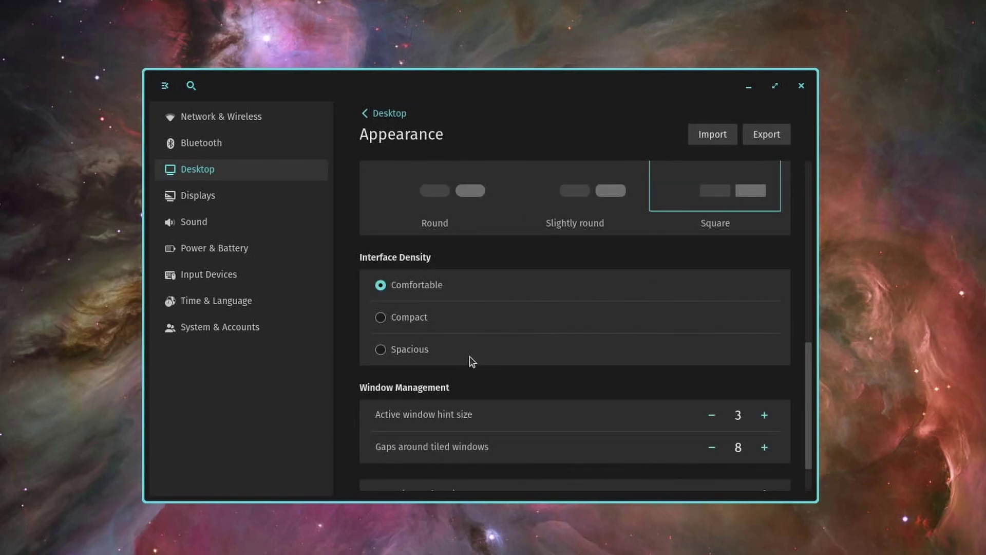
scroll(475, 358, "down", 2)
left_click(446, 440)
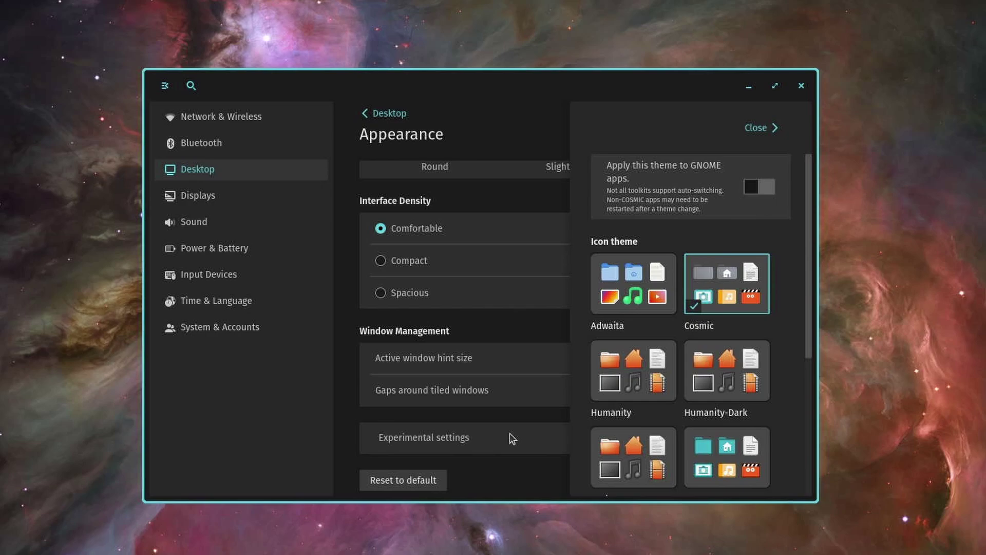
scroll(696, 346, "down", 3)
scroll(674, 354, "down", 2)
scroll(674, 459, "up", 3)
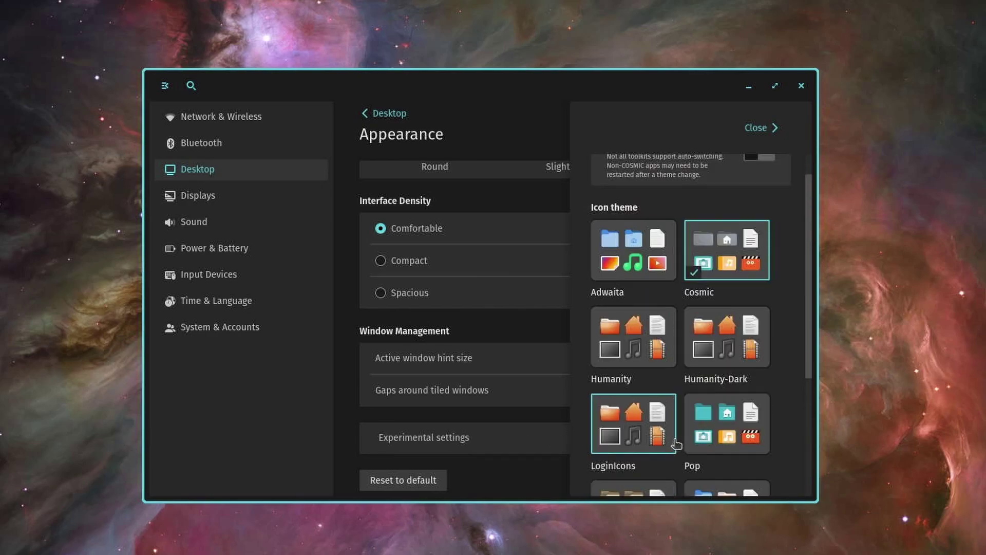
scroll(663, 370, "up", 2)
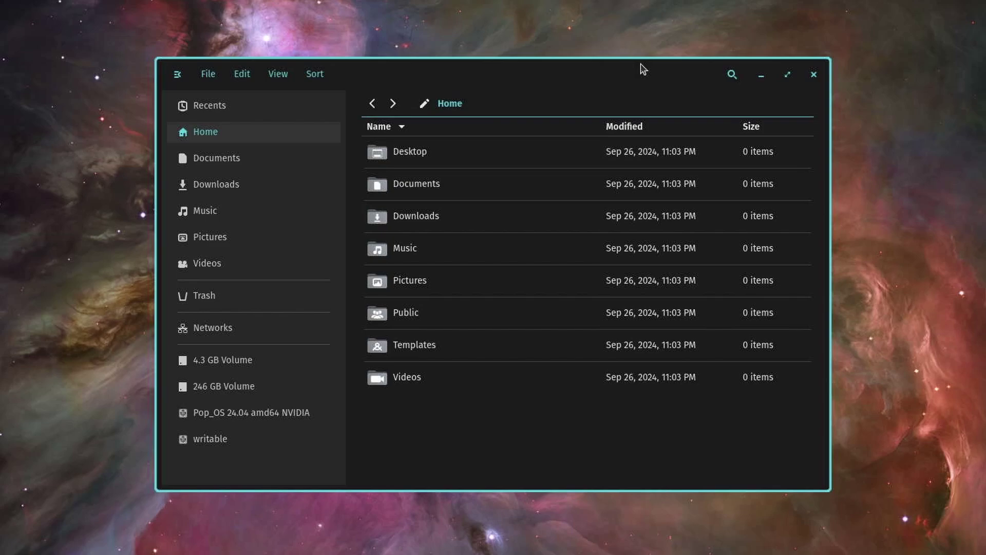
Try the folder search, the sort options and the Recent files view
left_click(730, 76)
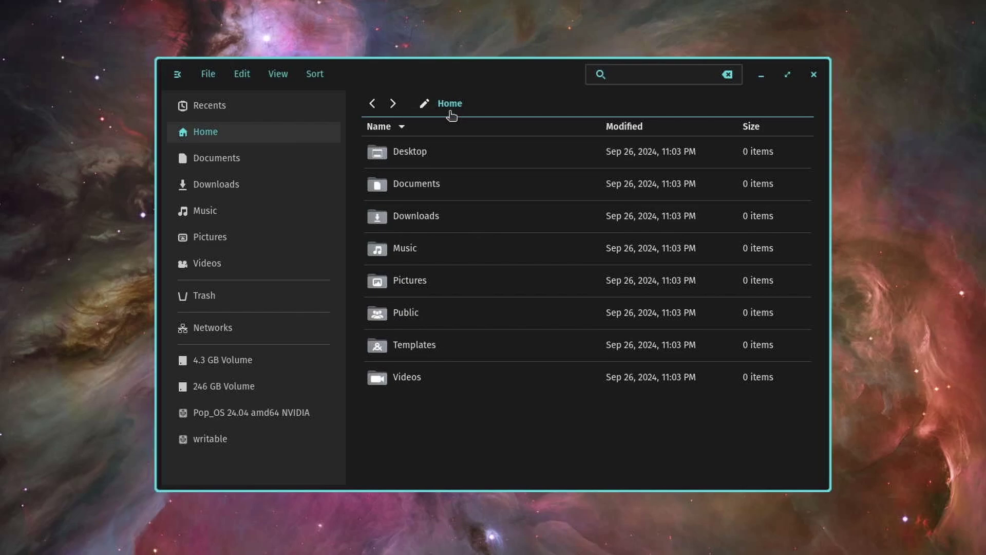
left_click(313, 75)
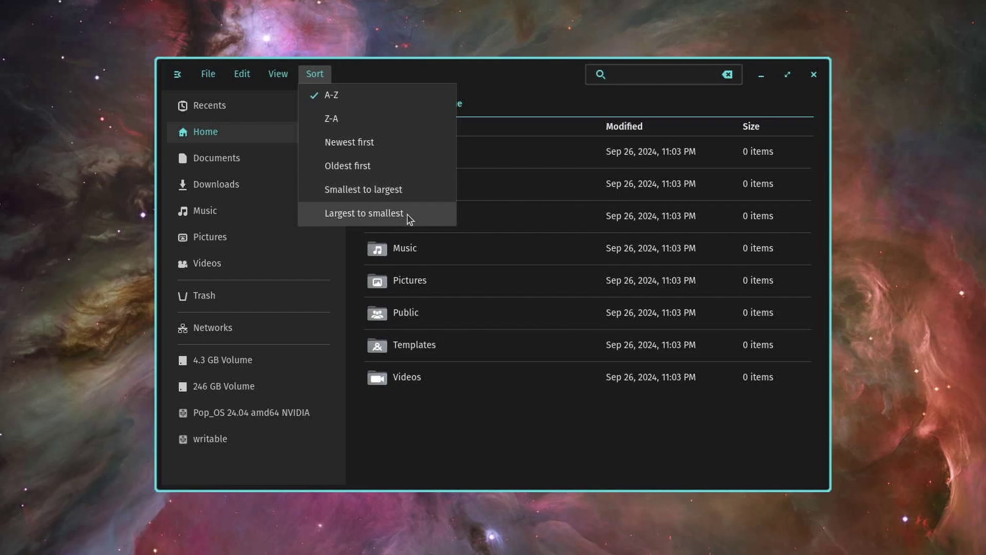
left_click(471, 120)
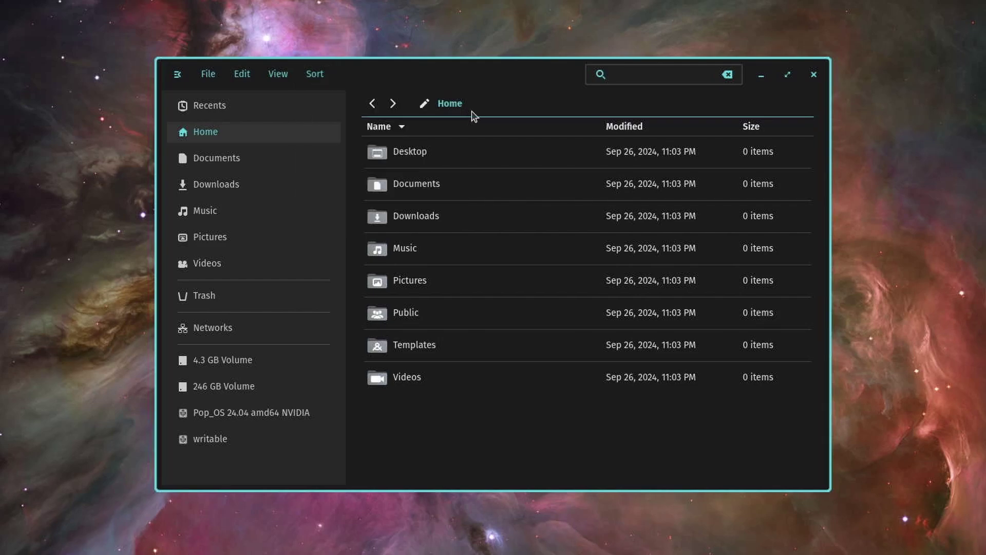
left_click(228, 114)
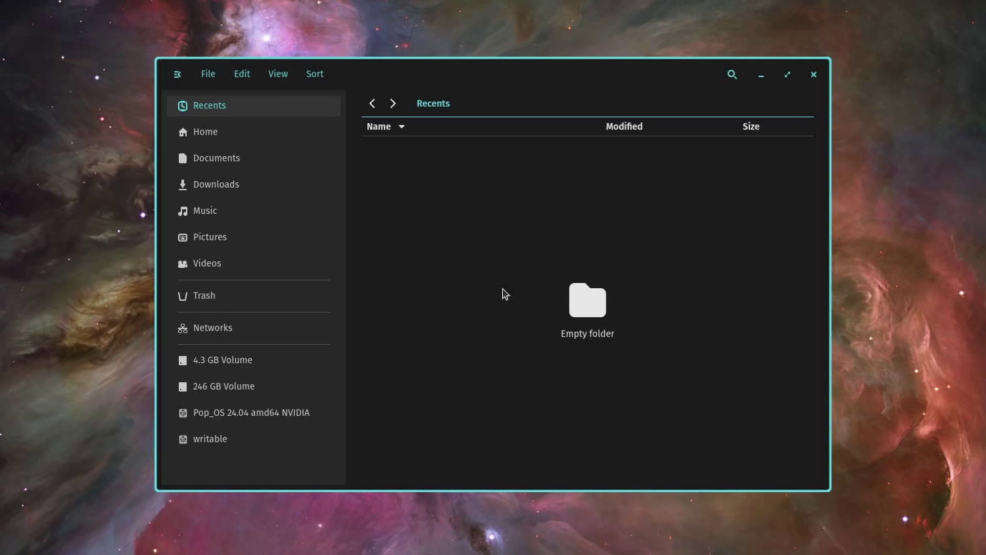
Back in Home, preview the Downloads folder details, then close the details pane
key("alt+Left")
left_click(451, 213)
key("space")
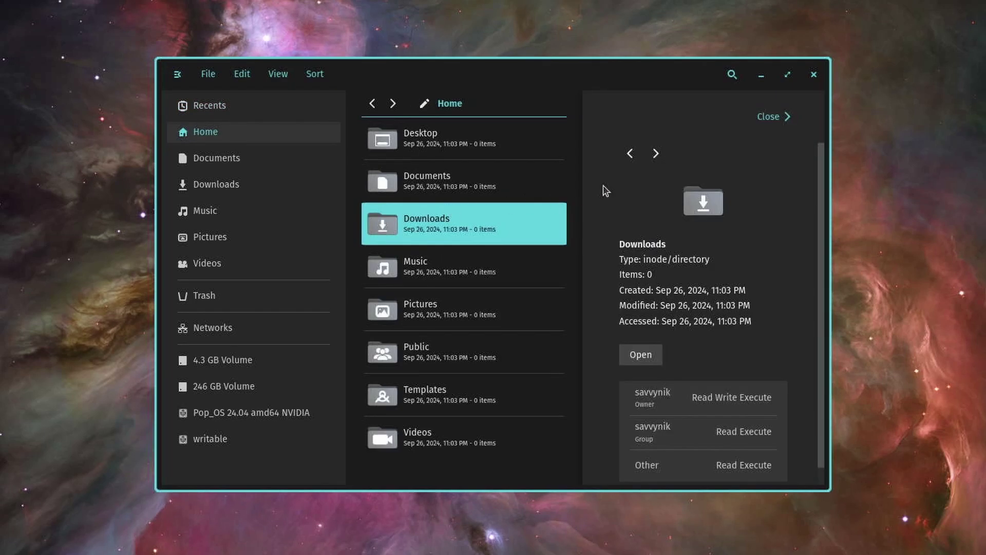
scroll(721, 245, "down", 1)
scroll(724, 247, "down", 1)
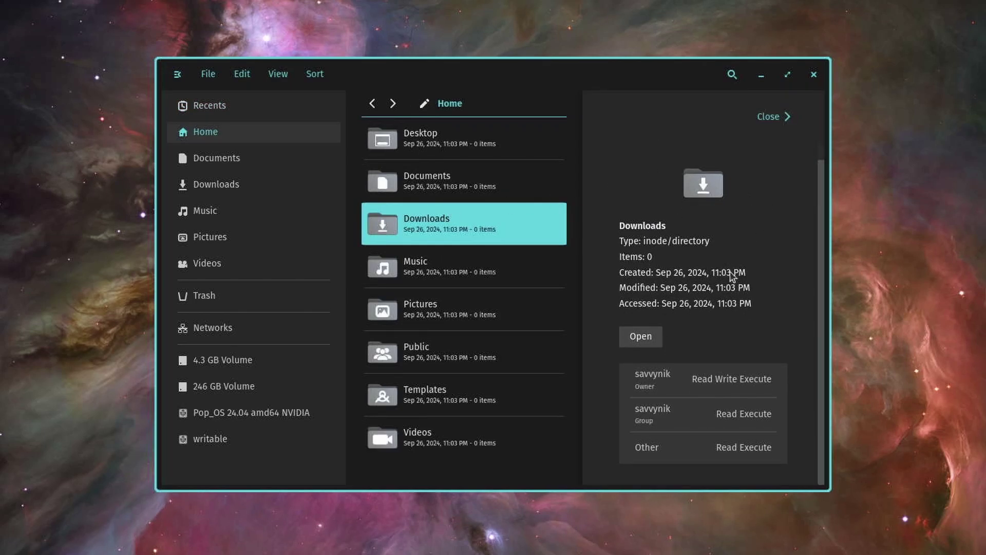
scroll(732, 339, "up", 2)
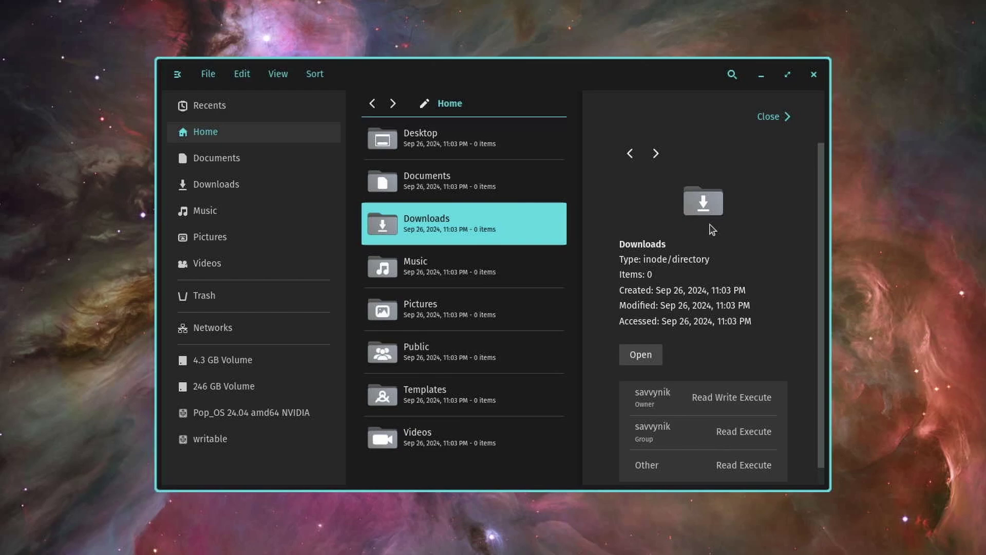
left_click(775, 118)
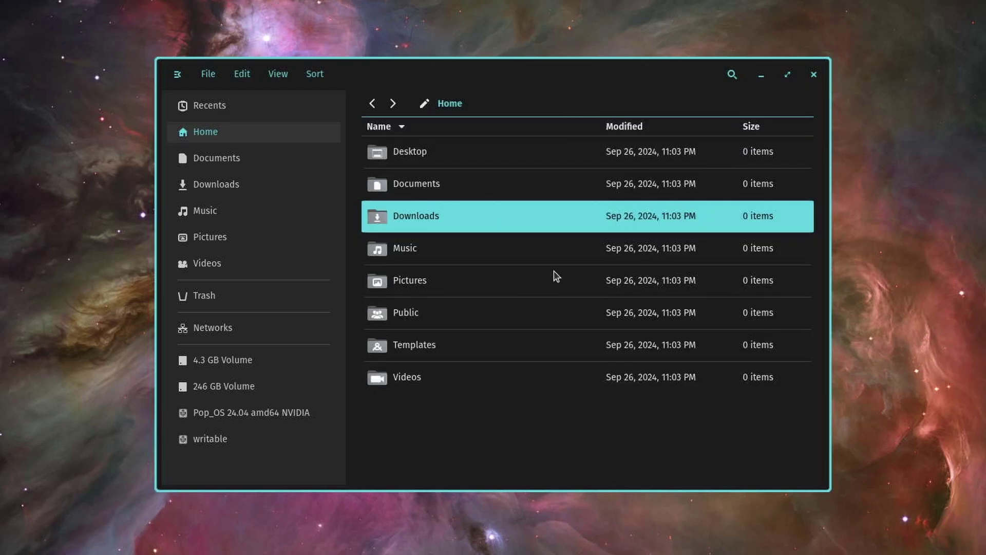
Compress the Downloads folder into a Downloads.zip archive
right_click(434, 220)
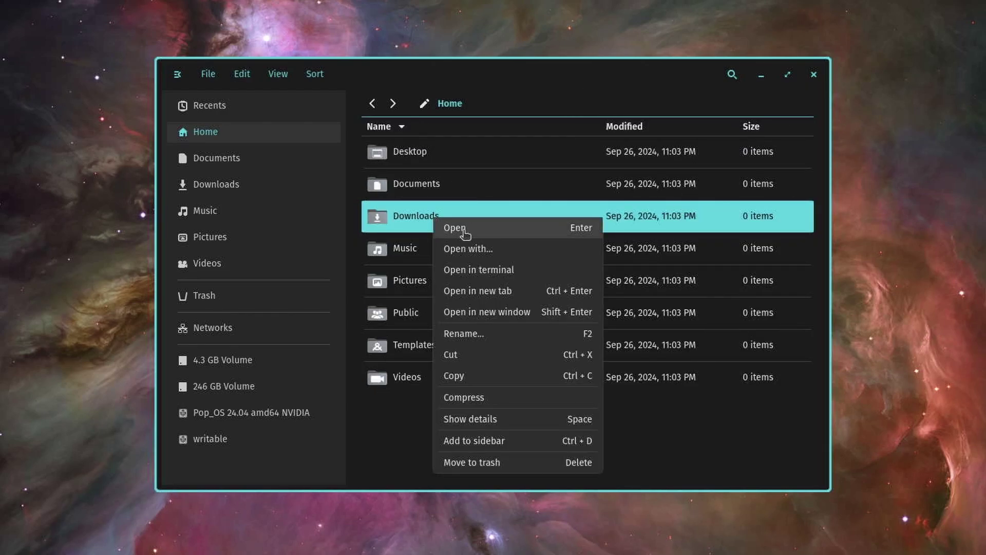
left_click(510, 409)
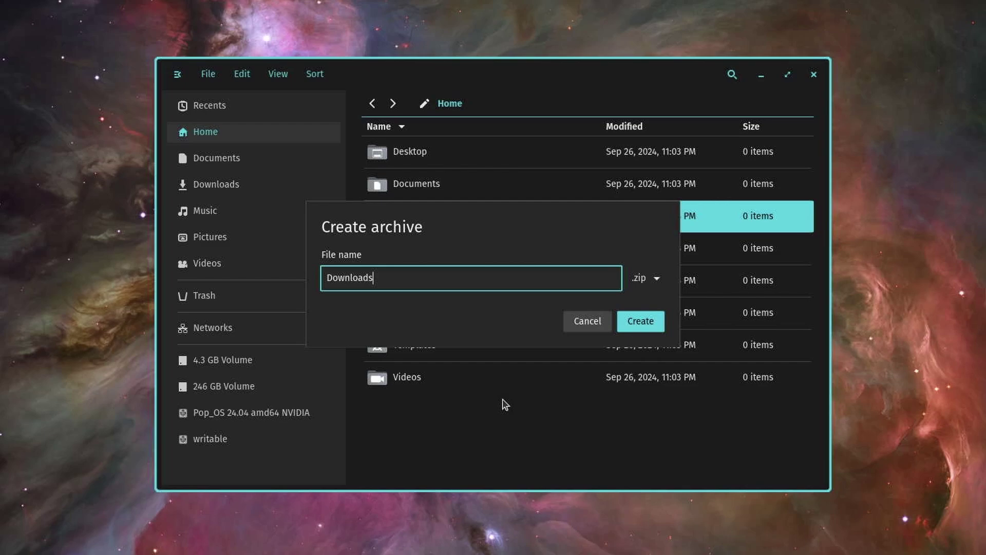
left_click(657, 281)
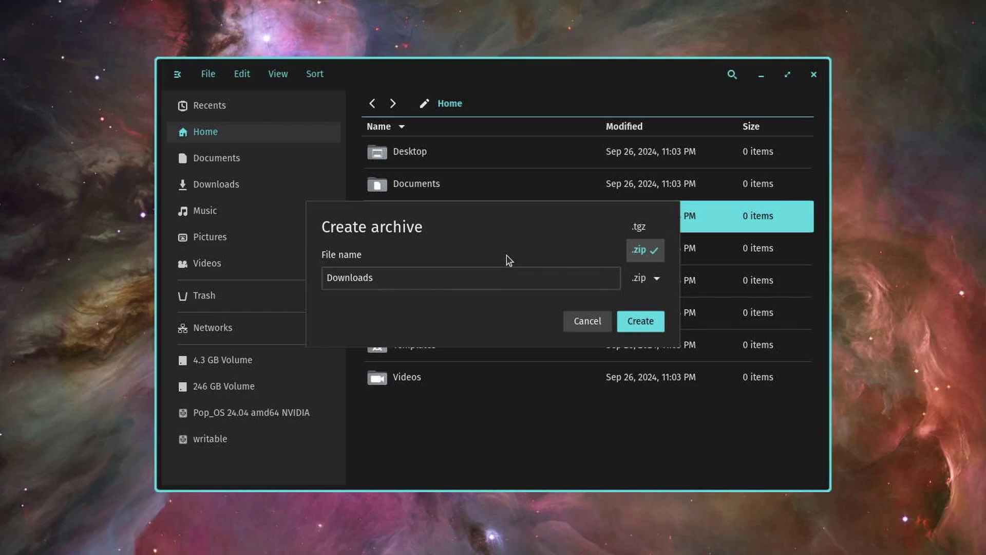
left_click(502, 232)
left_click(657, 279)
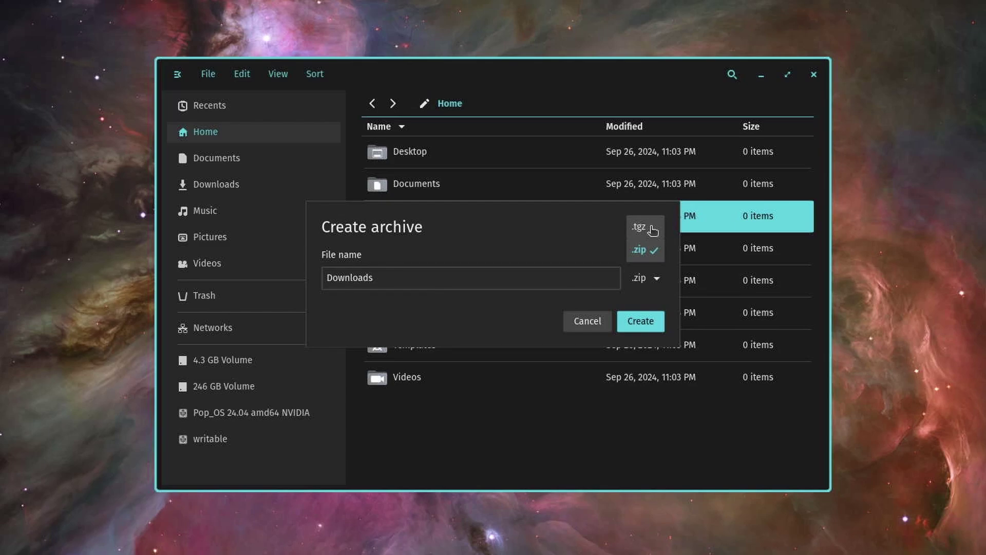
left_click(654, 252)
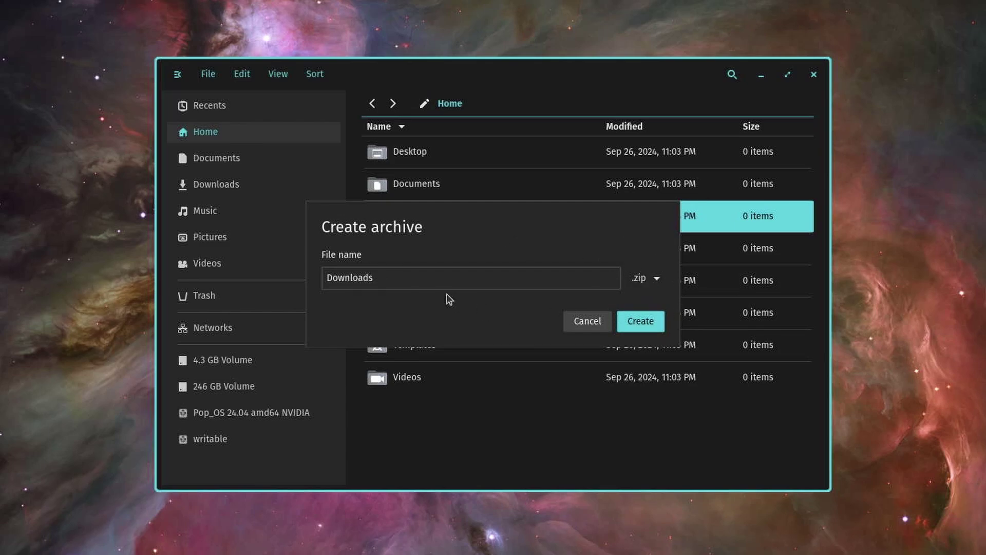
left_click(645, 324)
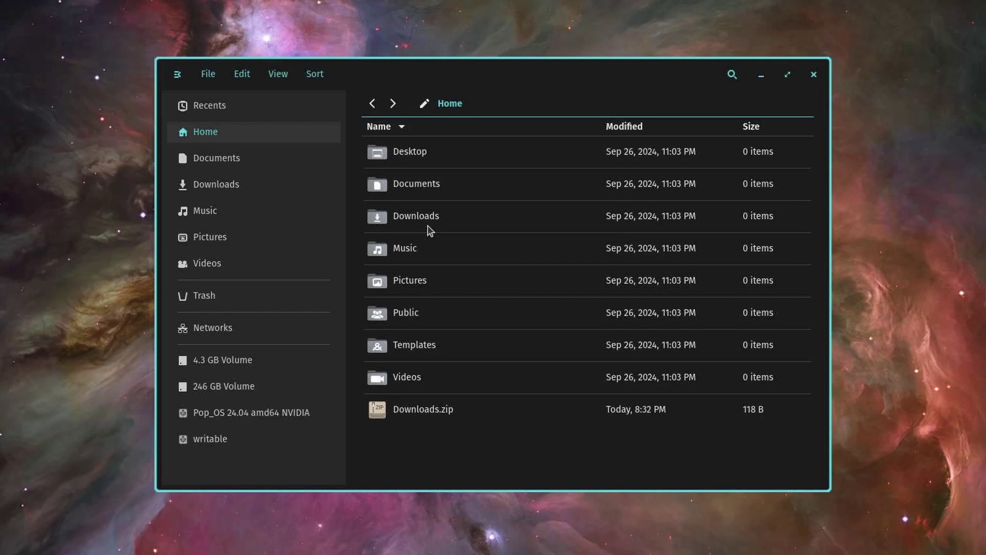
Check Downloads.zip's details, then move Downloads.zip to the Trash
left_click(423, 419)
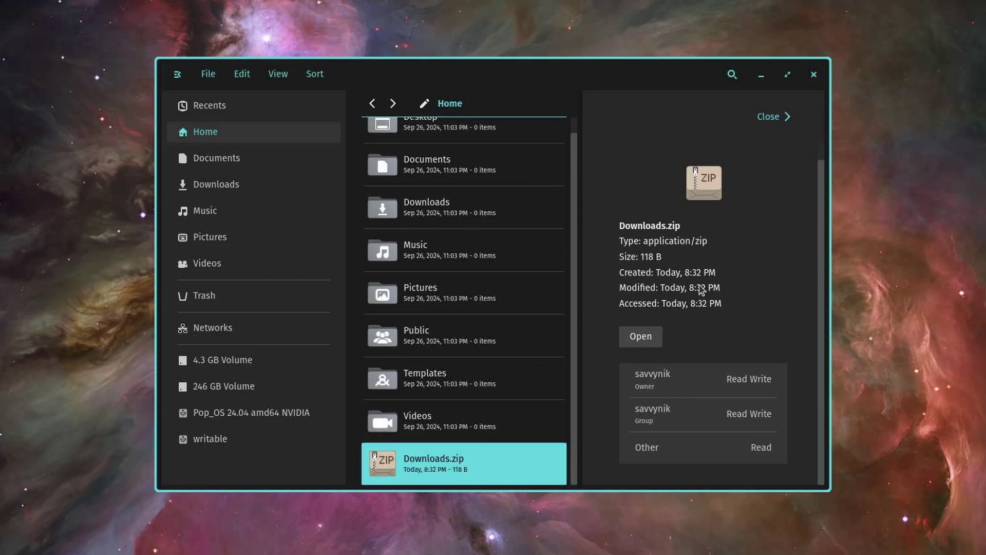
left_click(773, 117)
right_click(438, 414)
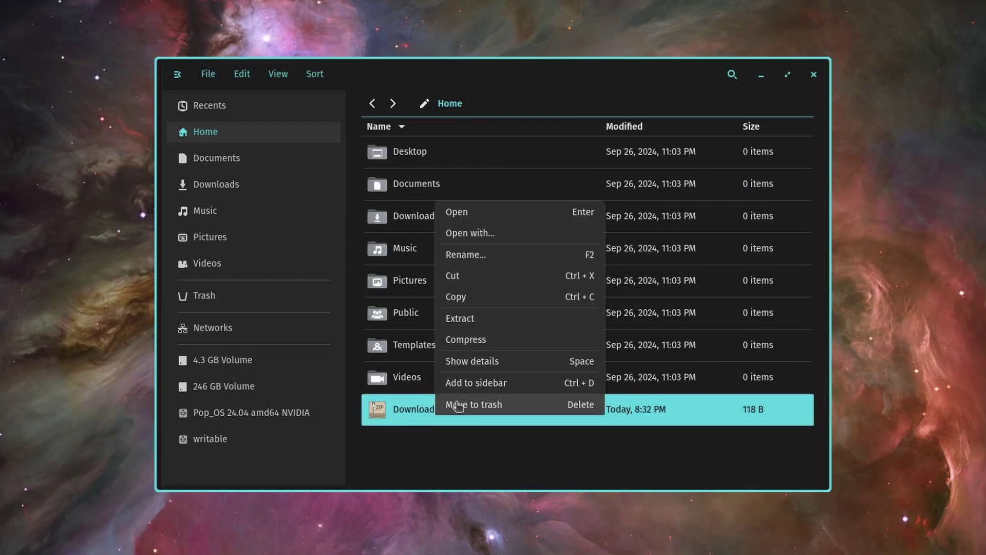
left_click(462, 405)
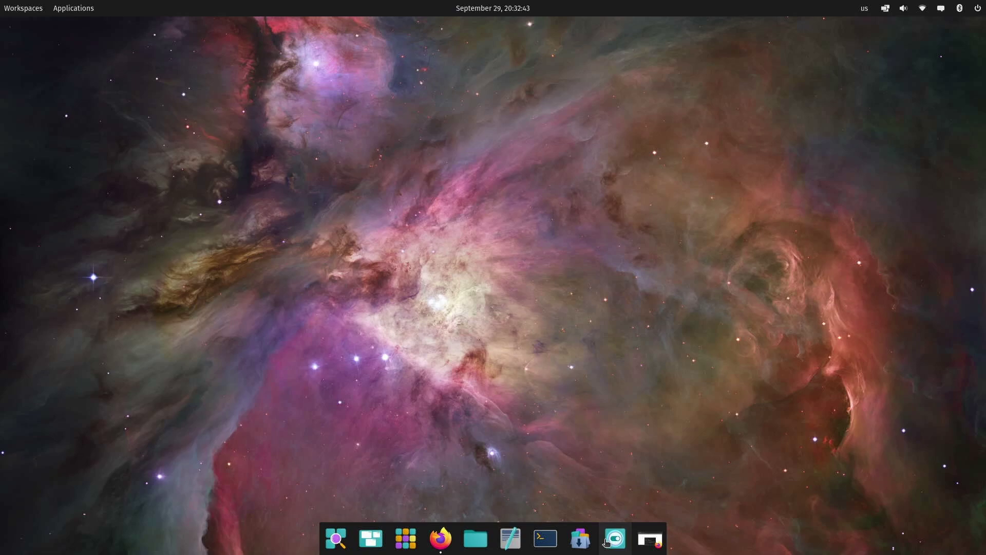
left_click(580, 538)
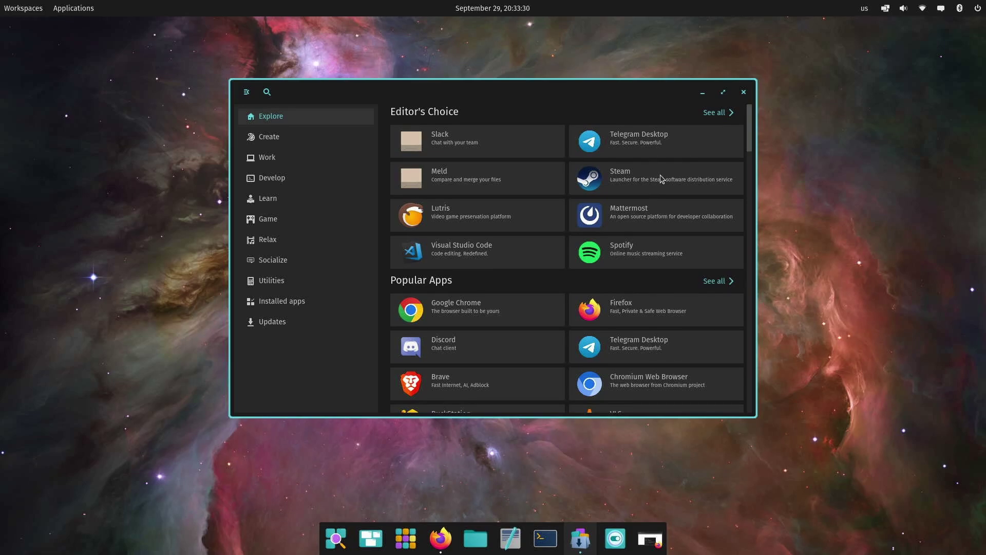
left_click(744, 92)
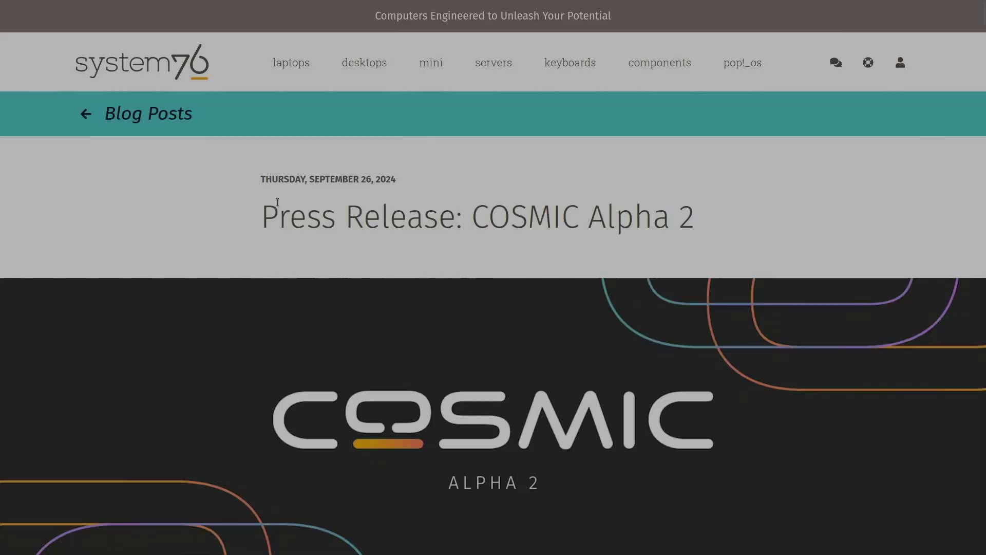
left_click_drag(274, 214, 774, 226)
scroll(775, 226, "down", 3)
scroll(756, 221, "down", 1)
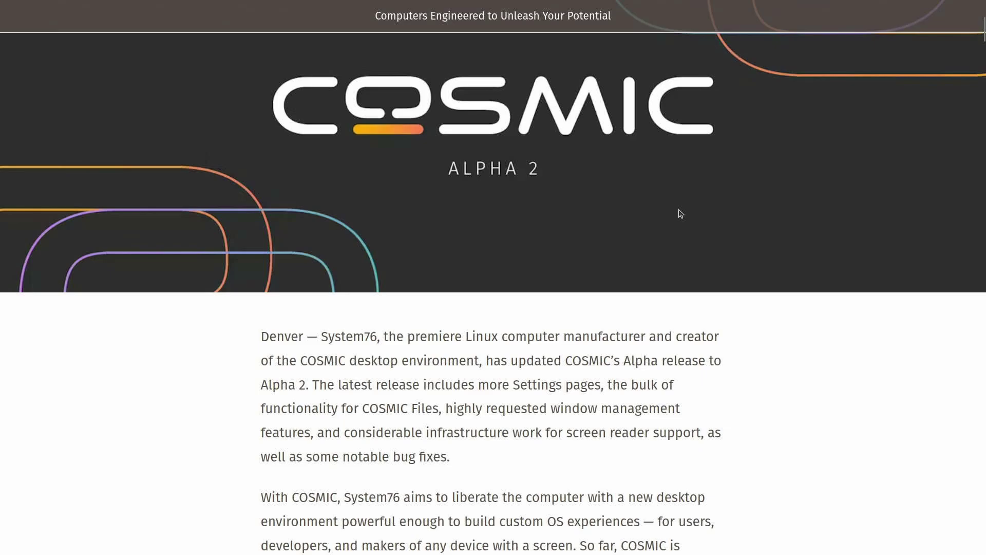
scroll(678, 210, "down", 2)
scroll(671, 208, "down", 4)
scroll(668, 208, "down", 5)
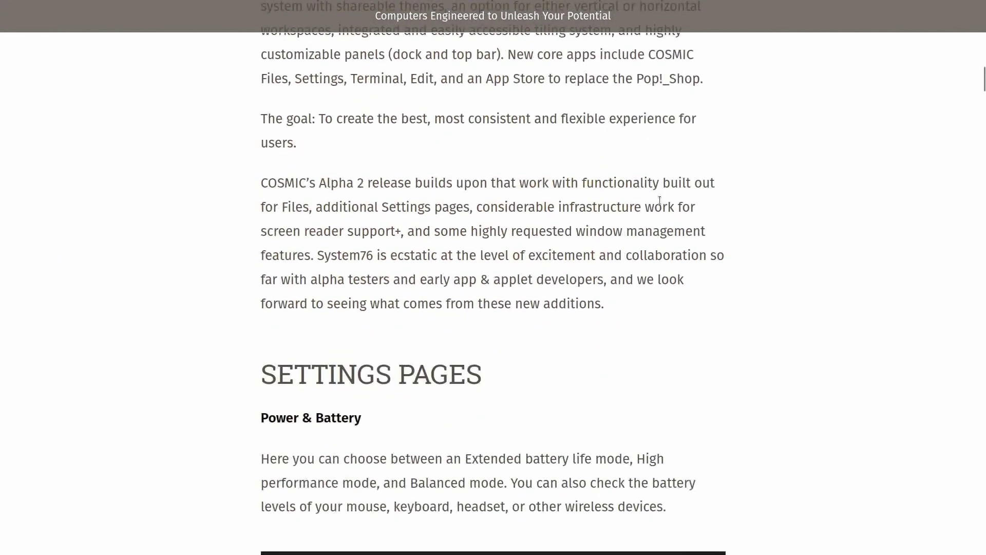
scroll(659, 204, "down", 5)
scroll(656, 202, "down", 4)
scroll(716, 208, "down", 4)
scroll(779, 221, "down", 10)
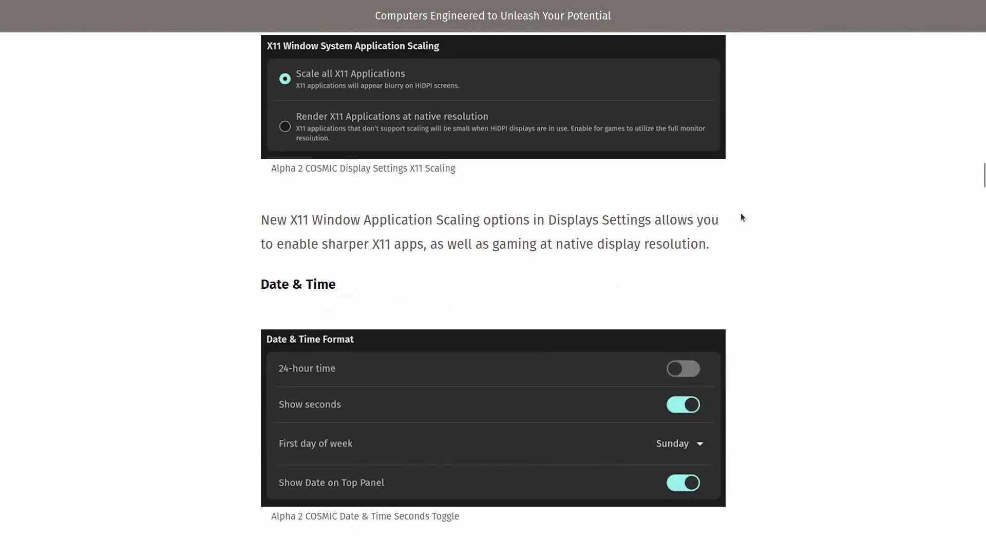
scroll(742, 216, "down", 8)
scroll(737, 218, "down", 7)
scroll(729, 220, "down", 6)
scroll(711, 209, "down", 6)
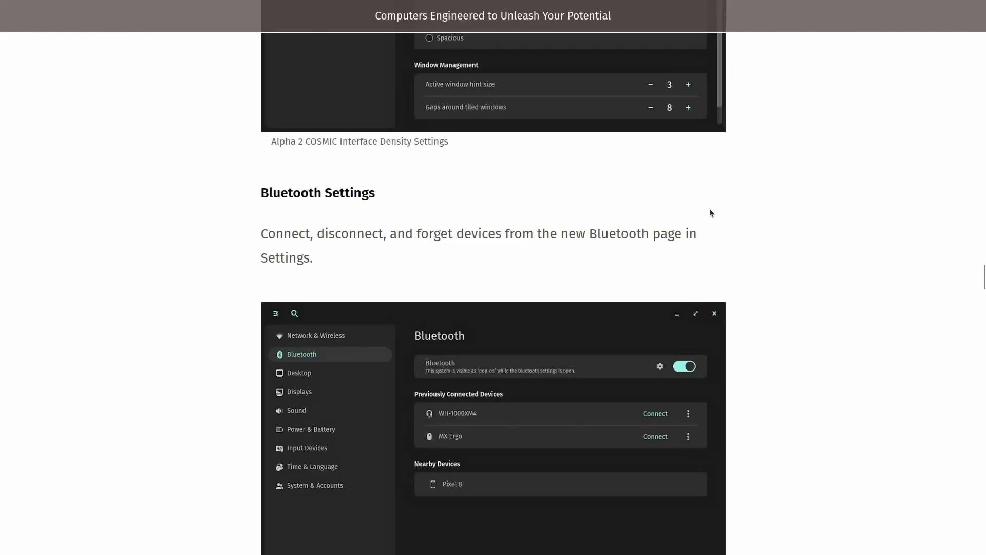
scroll(710, 211, "down", 8)
scroll(708, 210, "down", 1)
scroll(704, 208, "down", 2)
scroll(699, 207, "down", 8)
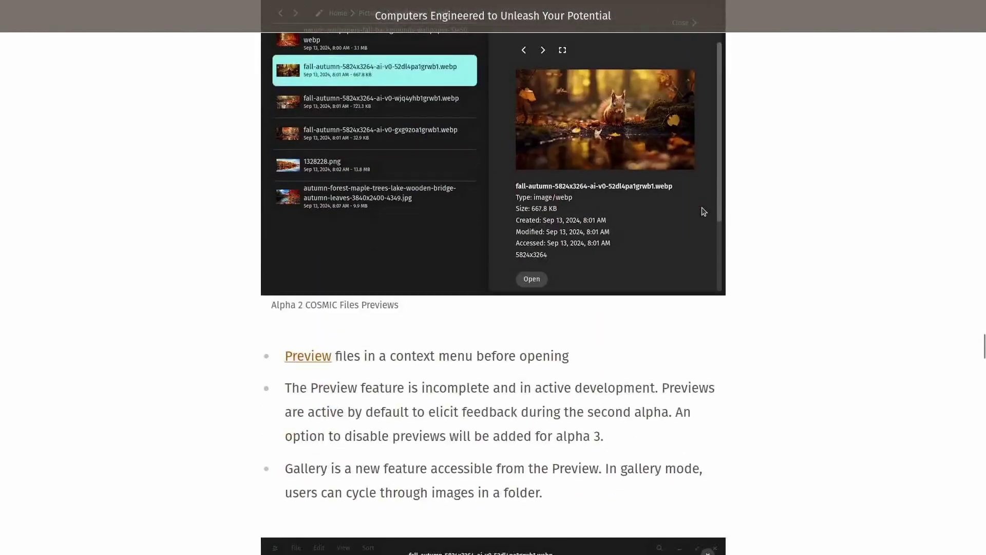
scroll(694, 205, "down", 5)
scroll(690, 202, "down", 5)
scroll(683, 199, "down", 8)
scroll(680, 199, "down", 3)
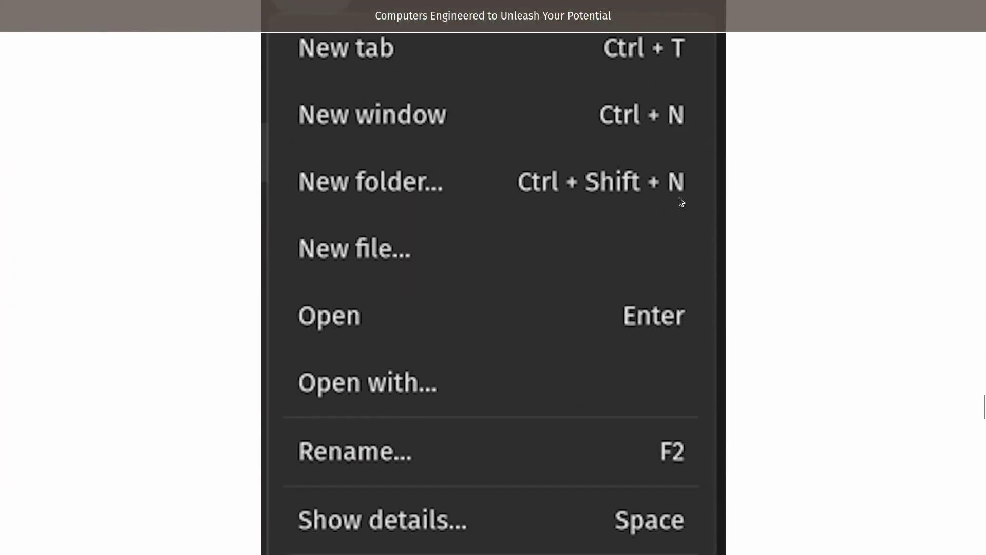
scroll(682, 201, "down", 9)
scroll(682, 199, "down", 10)
scroll(680, 194, "down", 8)
scroll(680, 194, "down", 8)
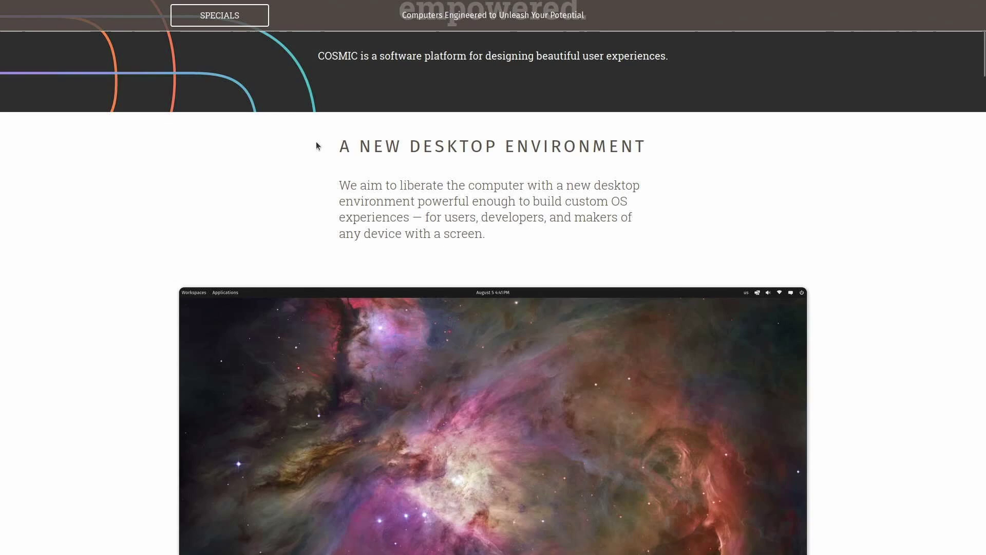
scroll(305, 167, "down", 1)
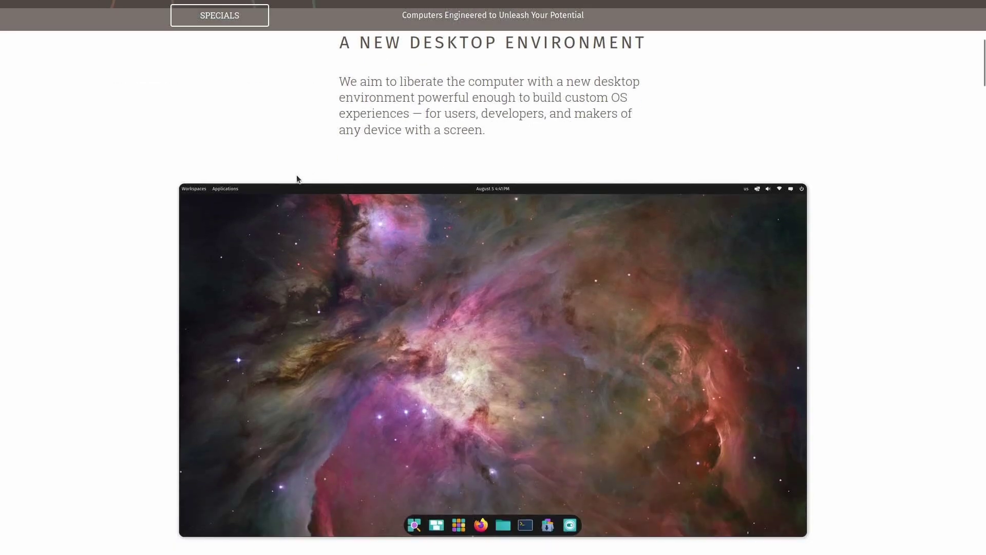
scroll(296, 170, "down", 3)
scroll(292, 173, "down", 3)
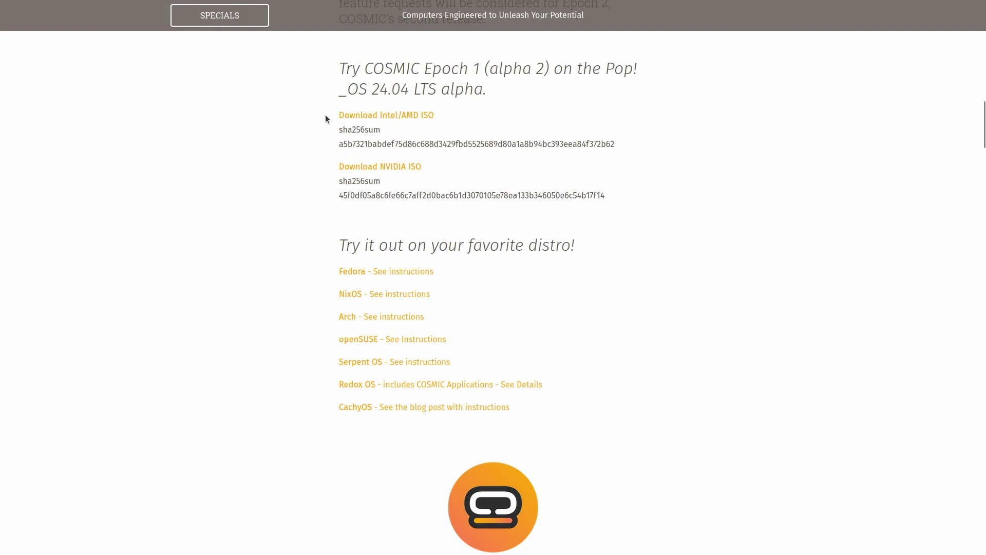
Highlight the Intel/AMD and NVIDIA ISO links, then cancel the NVIDIA ISO download
left_click_drag(337, 115, 449, 109)
left_click(464, 116)
left_click_drag(442, 166, 314, 176)
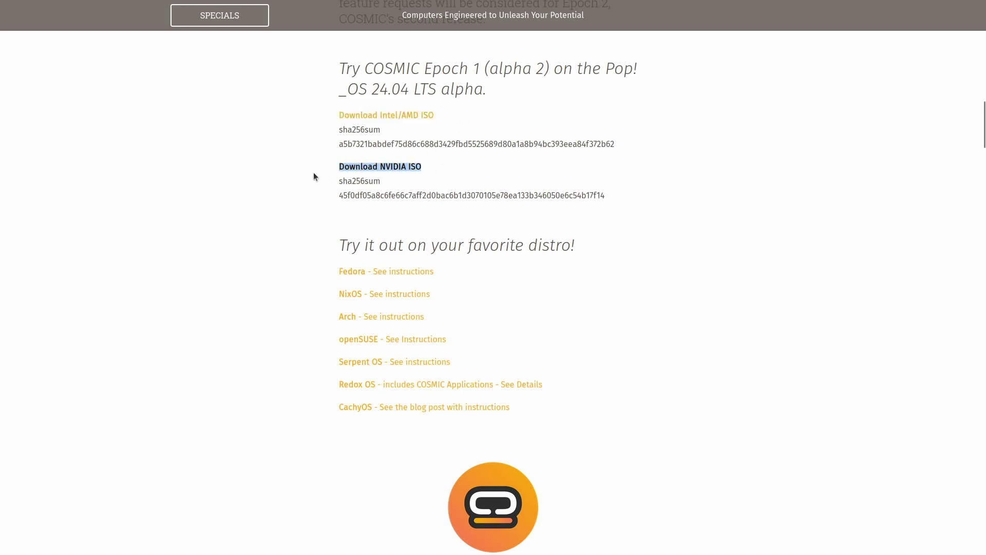
left_click(661, 172)
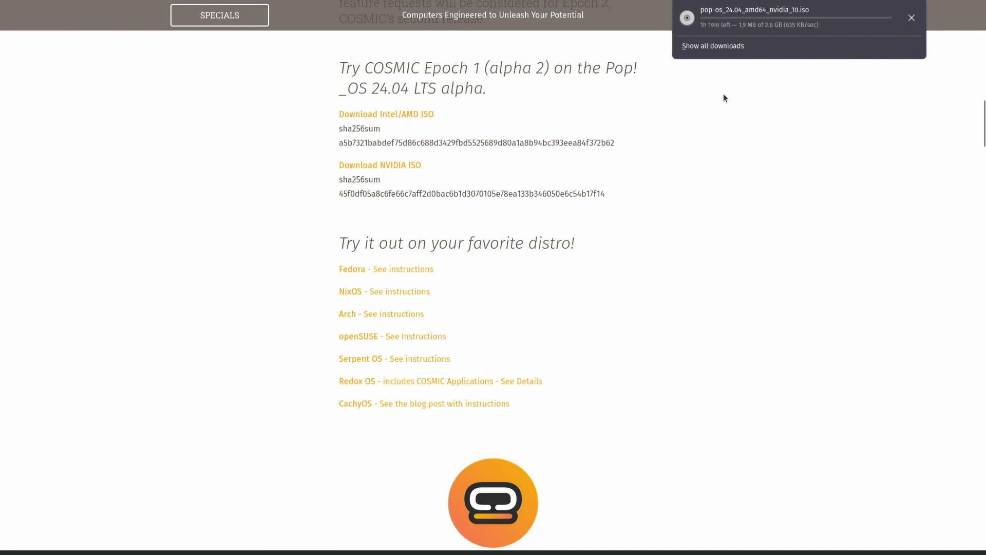
left_click(905, 22)
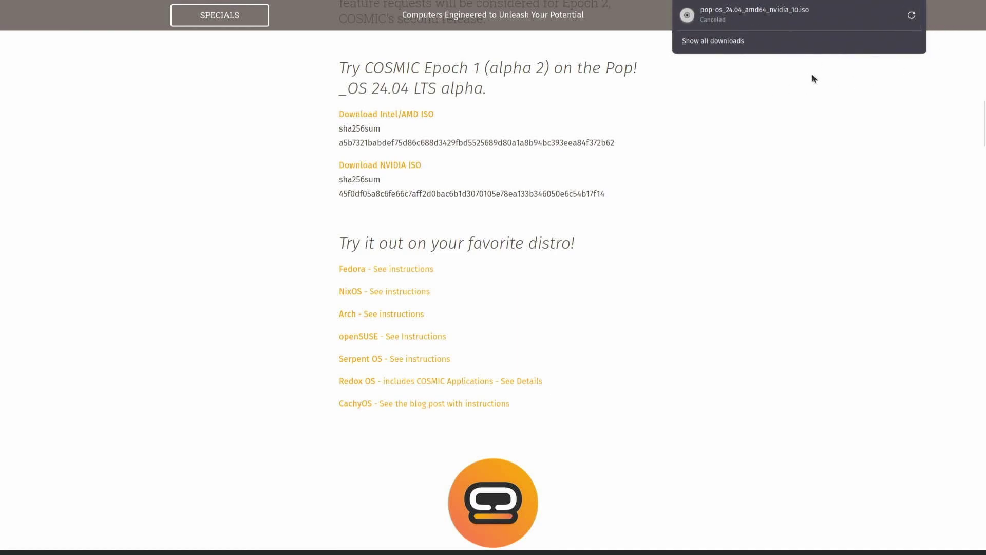
left_click(543, 82)
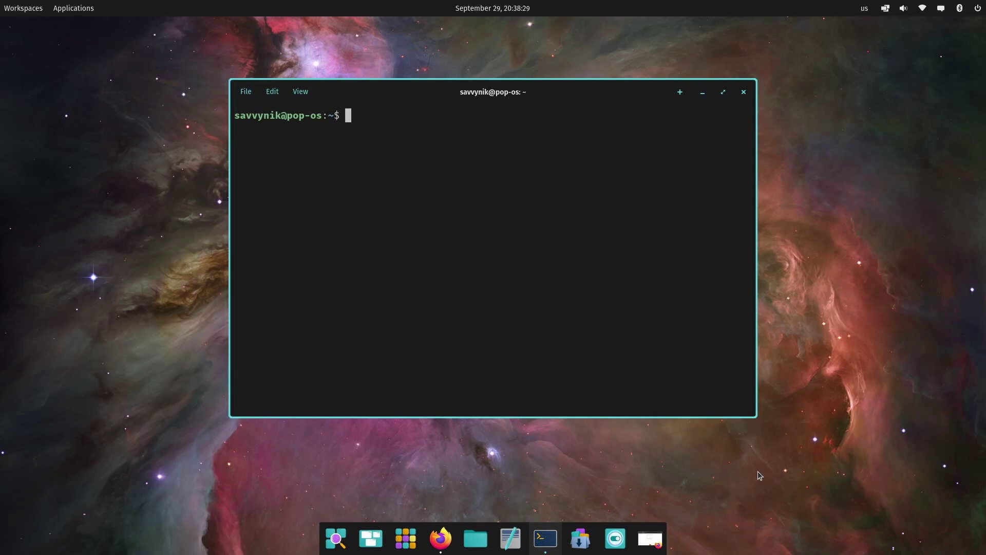
type("sudo apt updat")
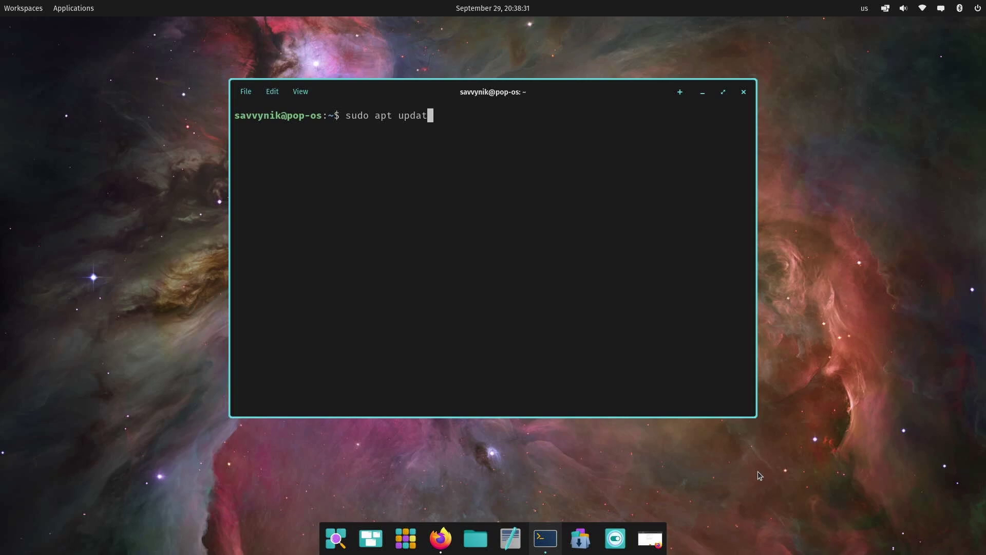
type("e && apt up")
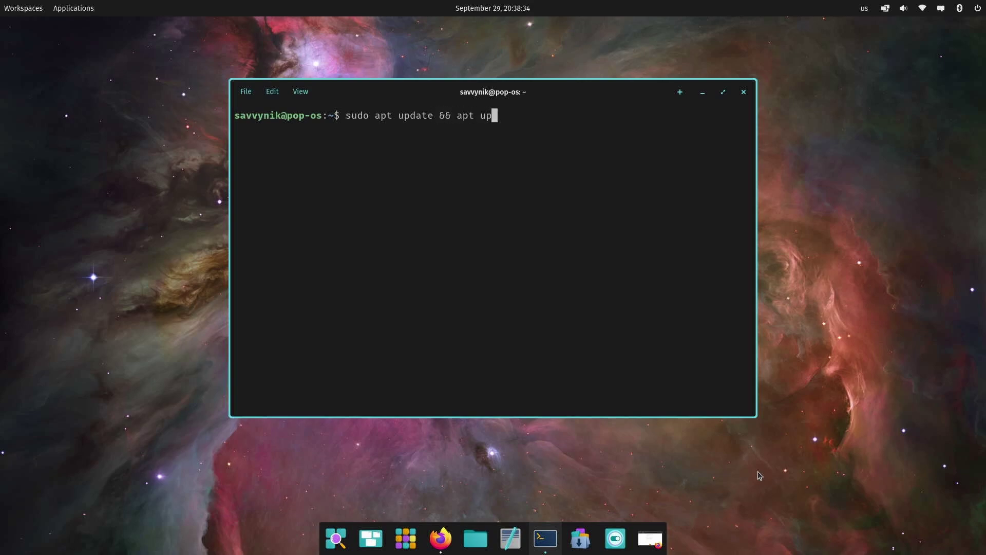
type("grade")
Run the apt update and upgrade command, rerunning it with sudo
key("Return")
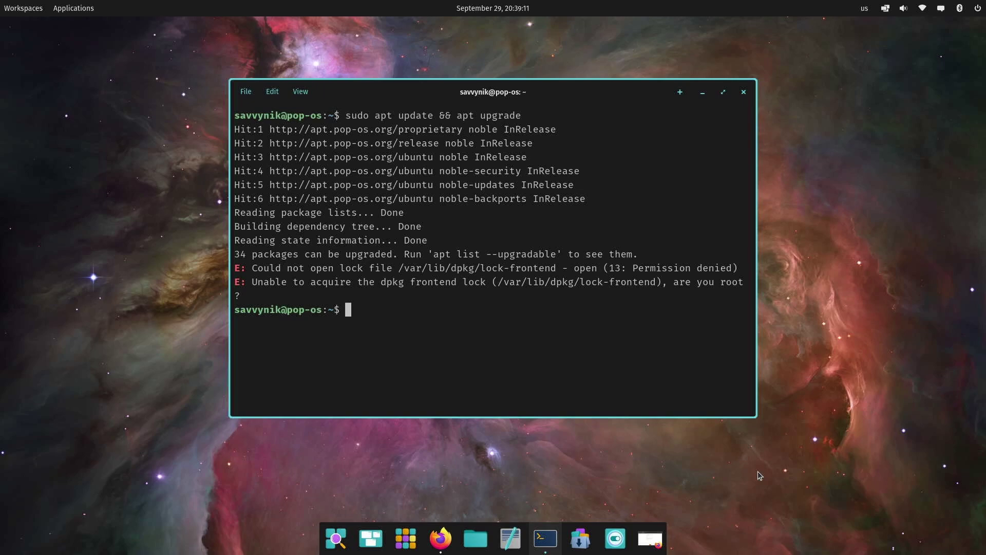
key("Up")
key("Left")
key("Left")
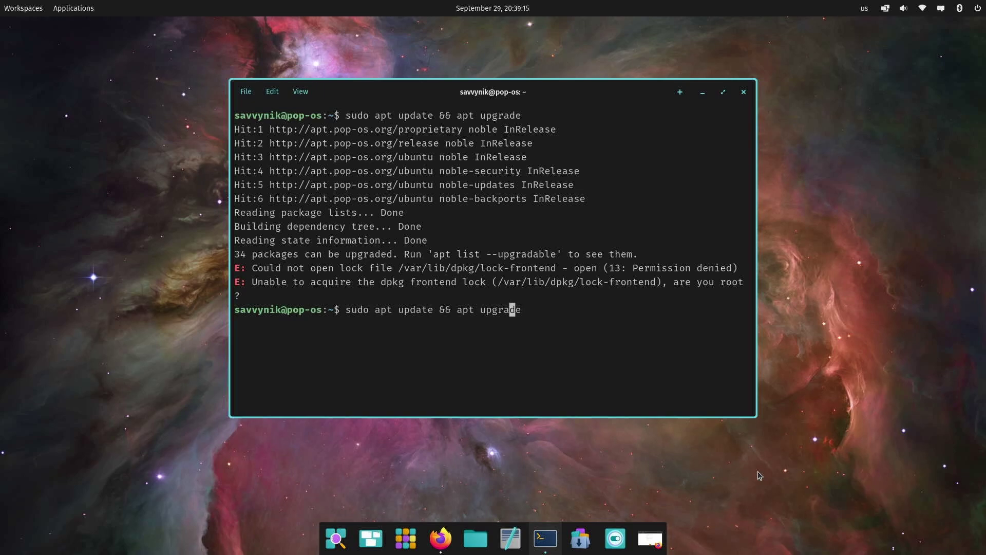
key("Left")
key("Left")
key("Left")
key("Left")
key("Left")
key("Left")
type("sudo")
key("Return")
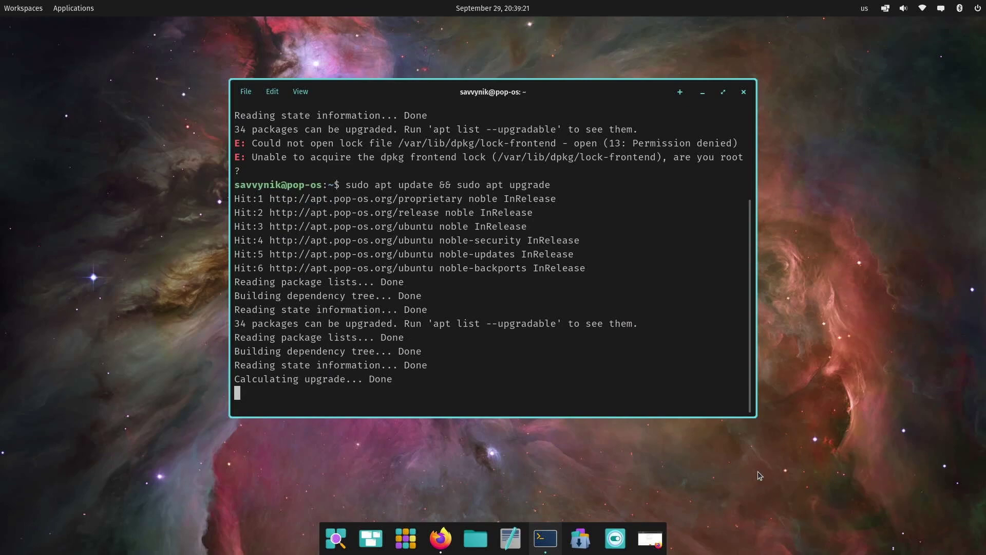
type("y")
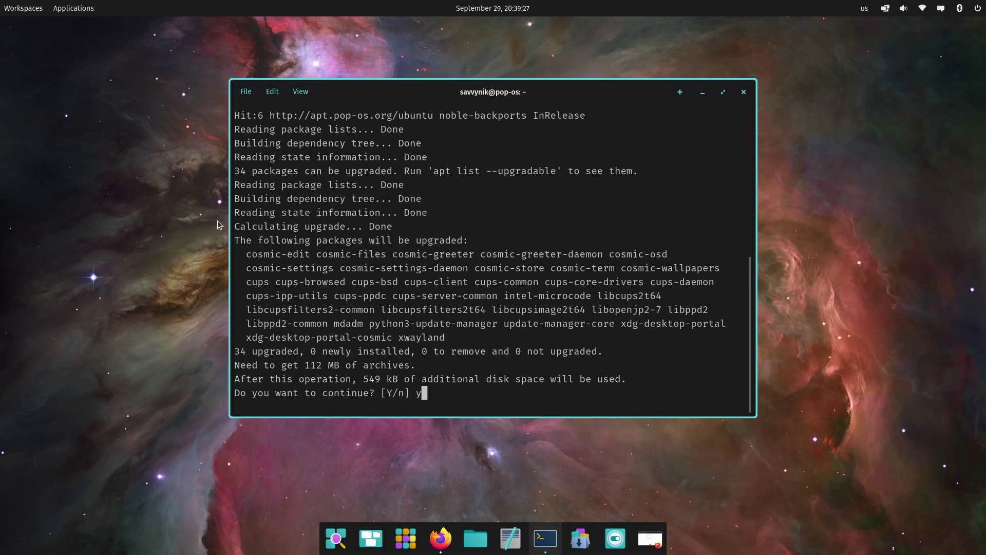
Confirm the upgrade of the 34 listed packages, then clear the terminal
mouse_move(245, 255)
left_mouse_down()
mouse_move(358, 253)
mouse_move(724, 340)
left_mouse_up()
left_click(725, 342)
key("Return")
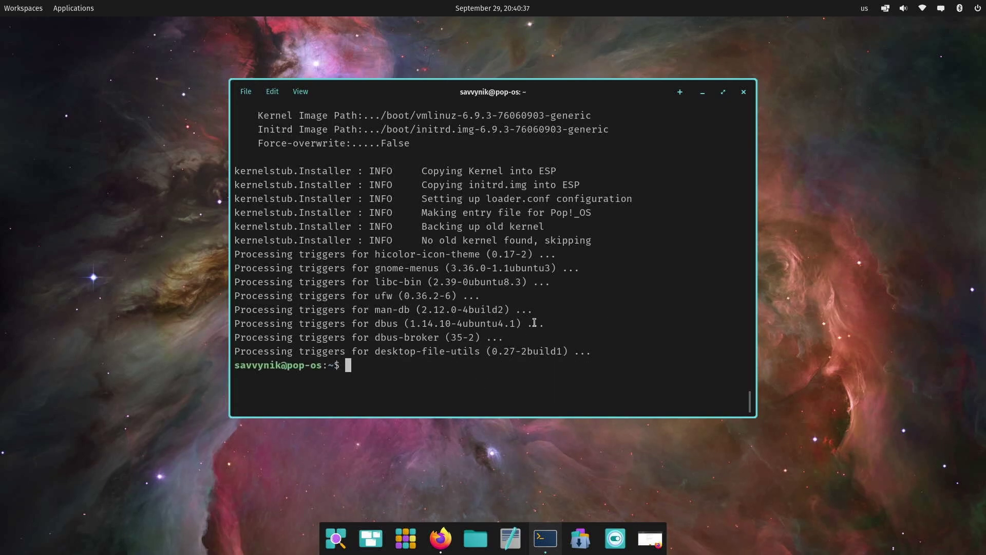
type("clear")
key("Return")
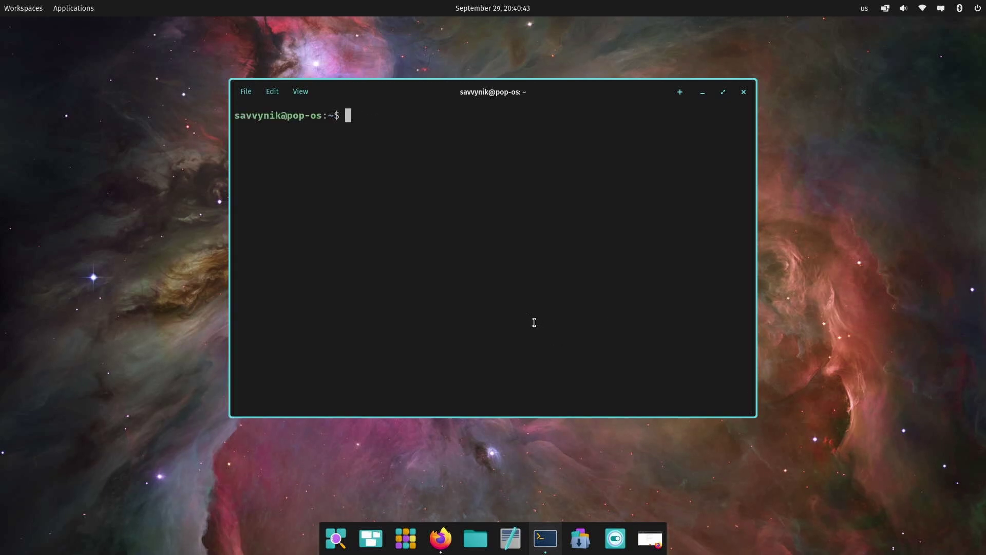
Launch COSMIC Store, close the terminal, and check for updates on the Updates page
left_click(582, 540)
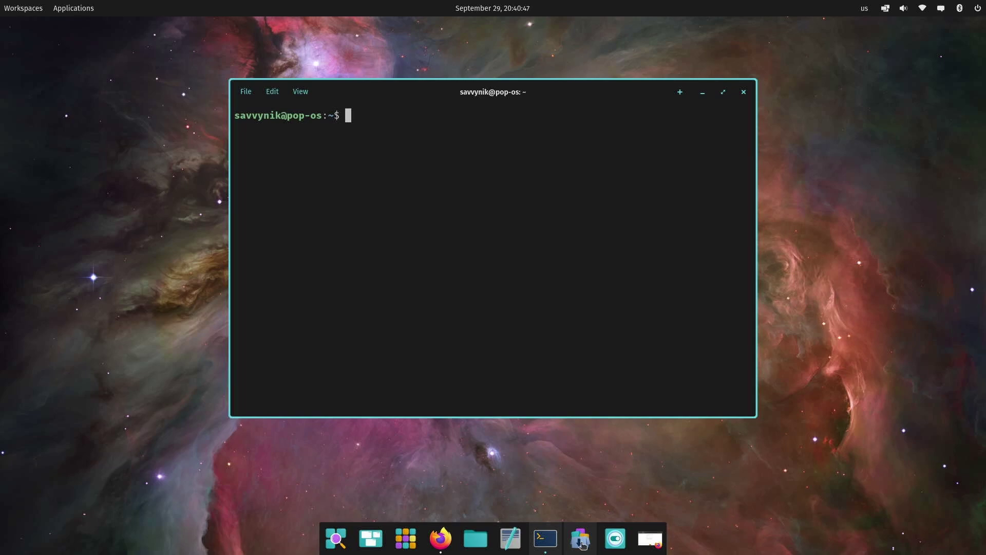
left_click(744, 92)
left_click_drag(616, 125, 546, 89)
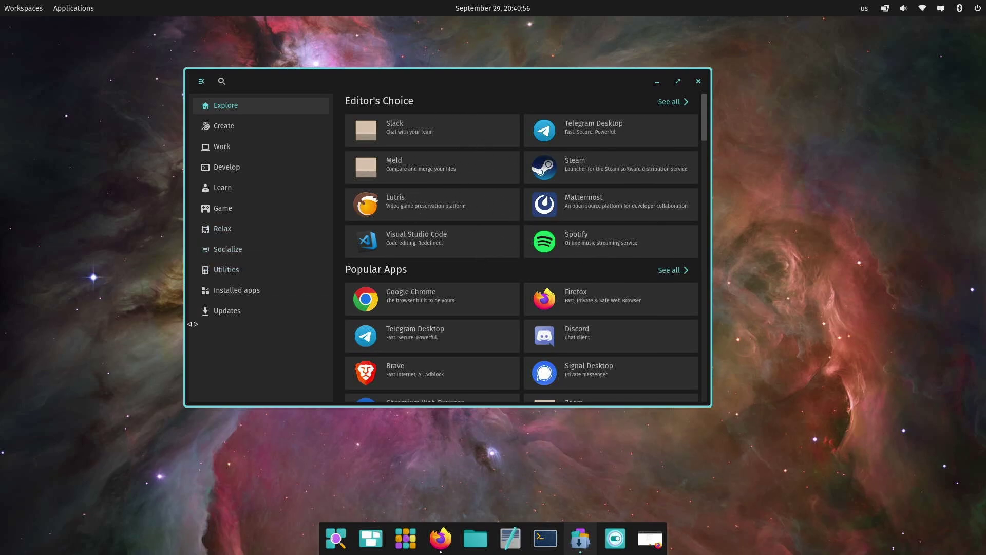
left_click(232, 319)
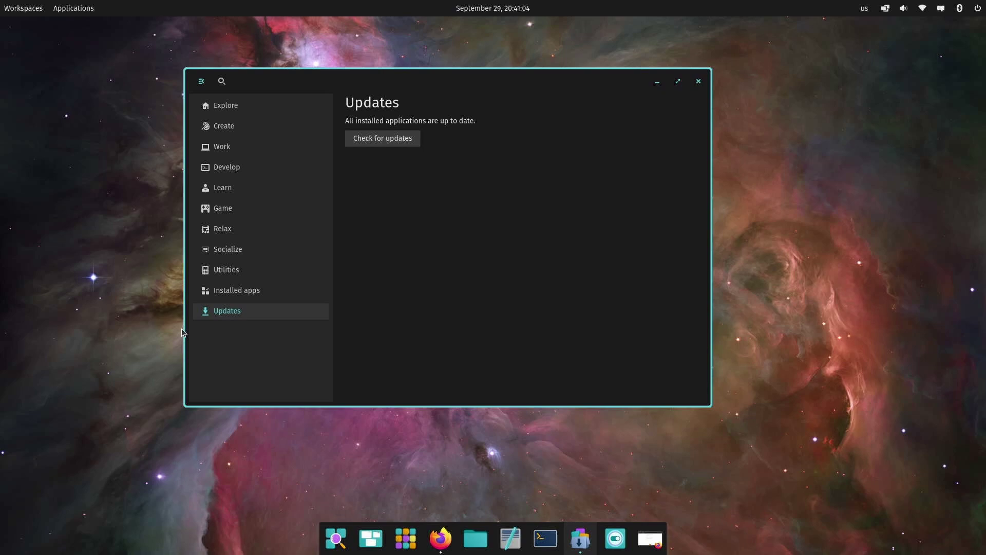
left_click(372, 140)
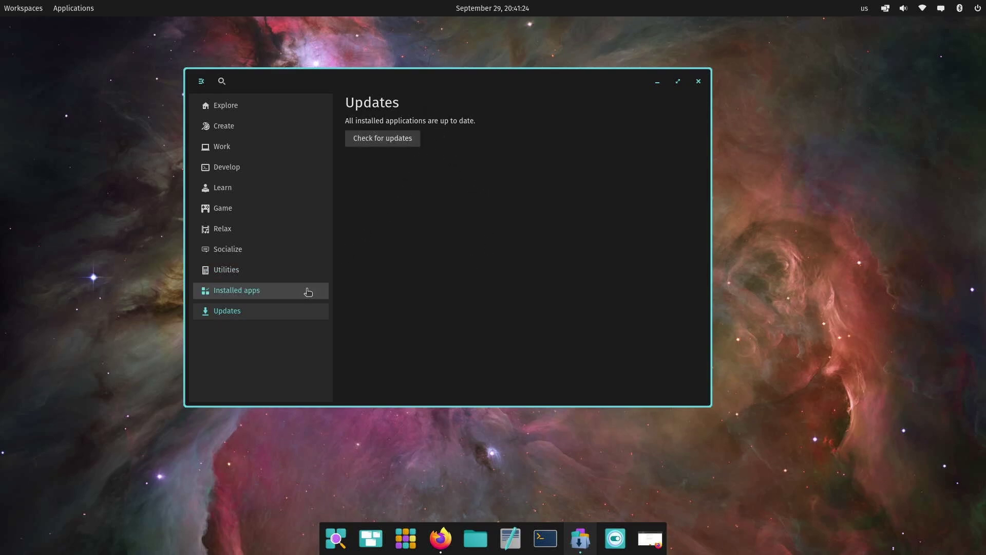
Browse Installed apps, view COSMIC Text Editor's details, go back, and close the store
left_click(307, 292)
scroll(510, 130, "down", 2)
scroll(510, 131, "down", 2)
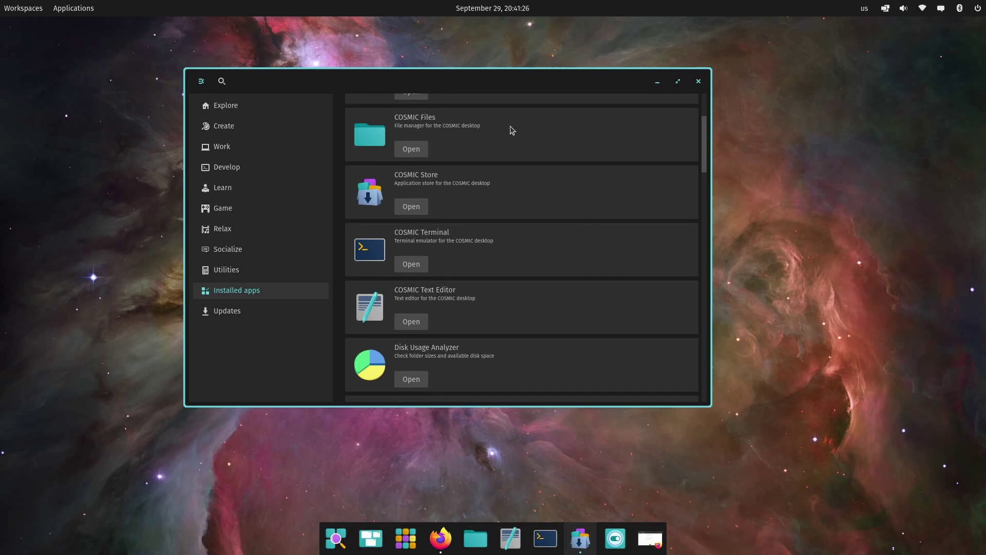
scroll(510, 130, "down", 1)
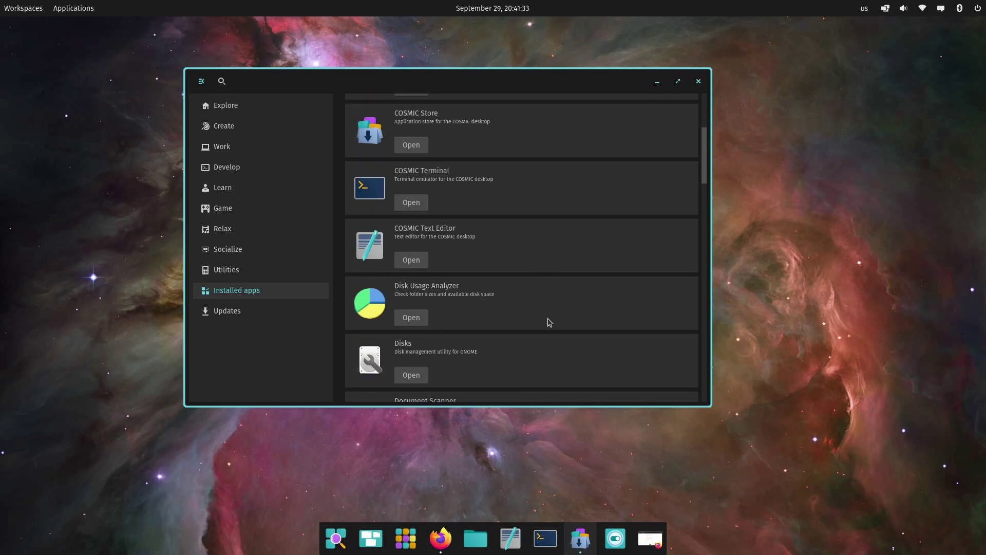
scroll(461, 231, "down", 1)
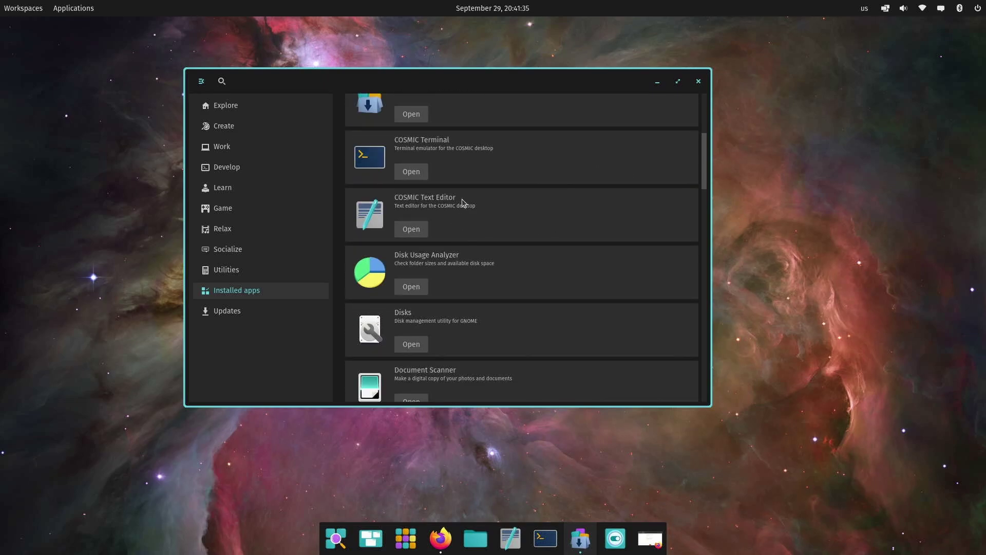
left_click(383, 222)
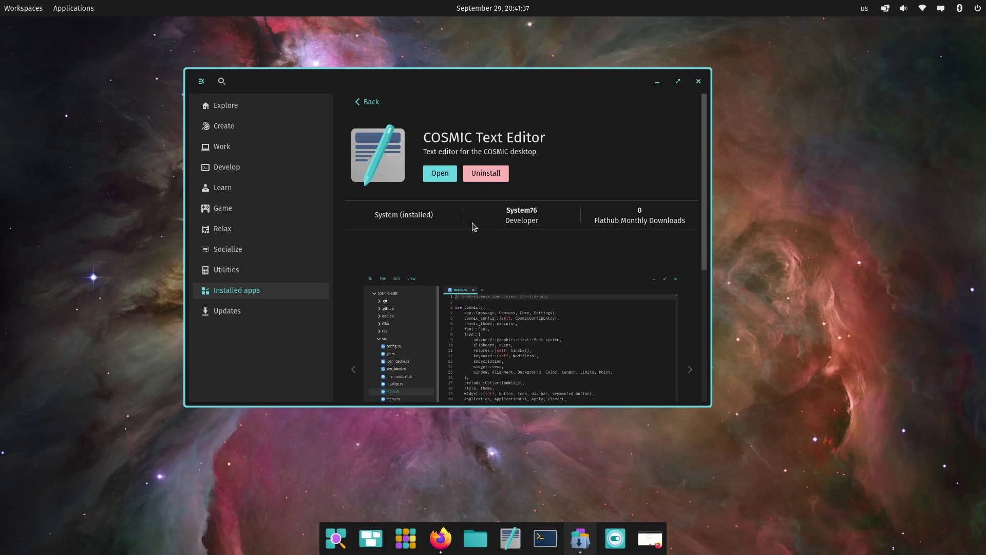
left_click(367, 104)
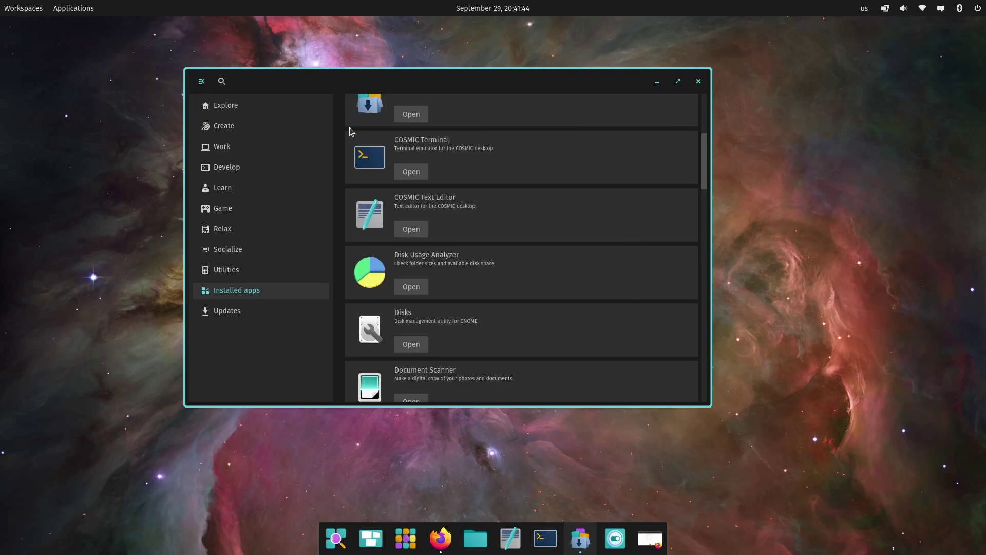
left_click(700, 82)
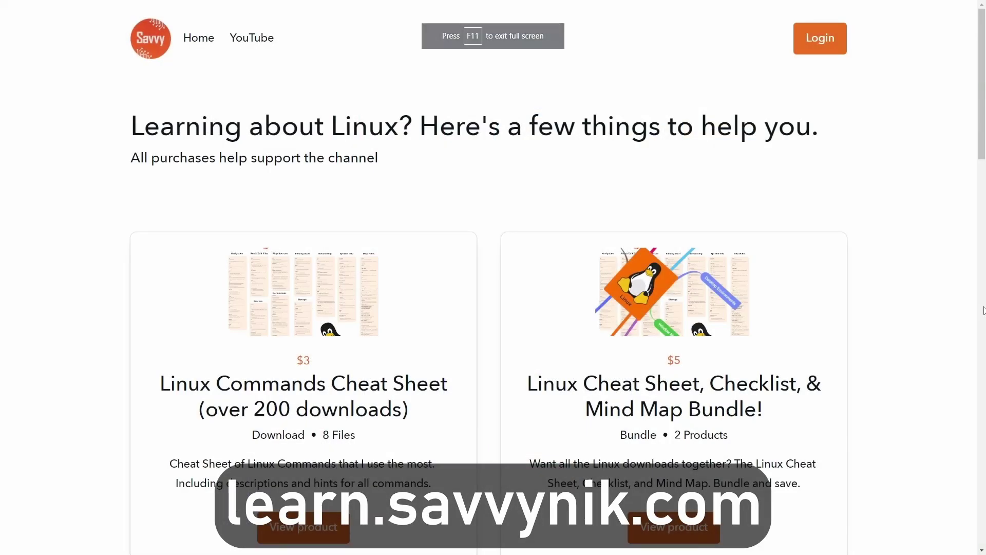
scroll(896, 260, "down", 1)
scroll(894, 260, "down", 2)
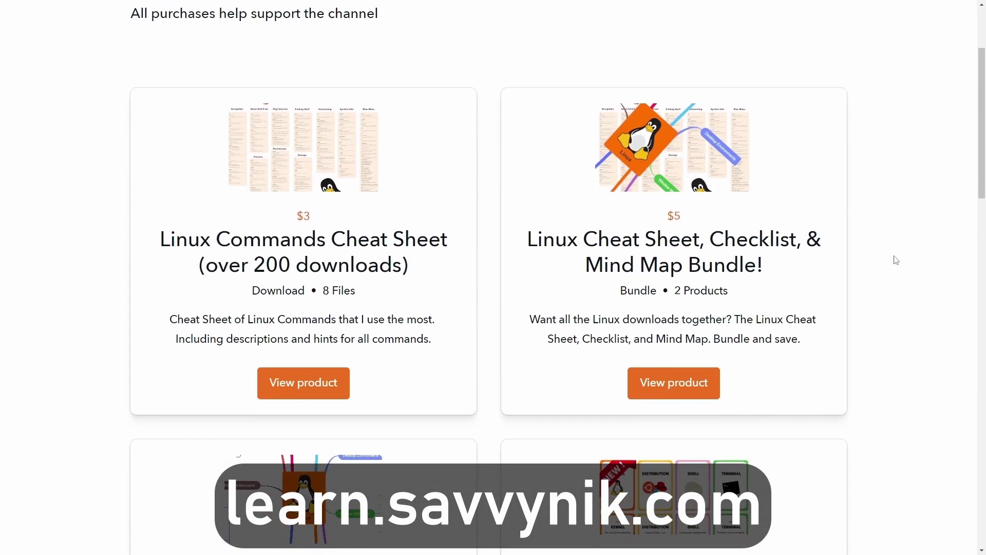
scroll(894, 261, "down", 1)
scroll(894, 264, "down", 1)
scroll(893, 264, "down", 1)
scroll(893, 264, "down", 2)
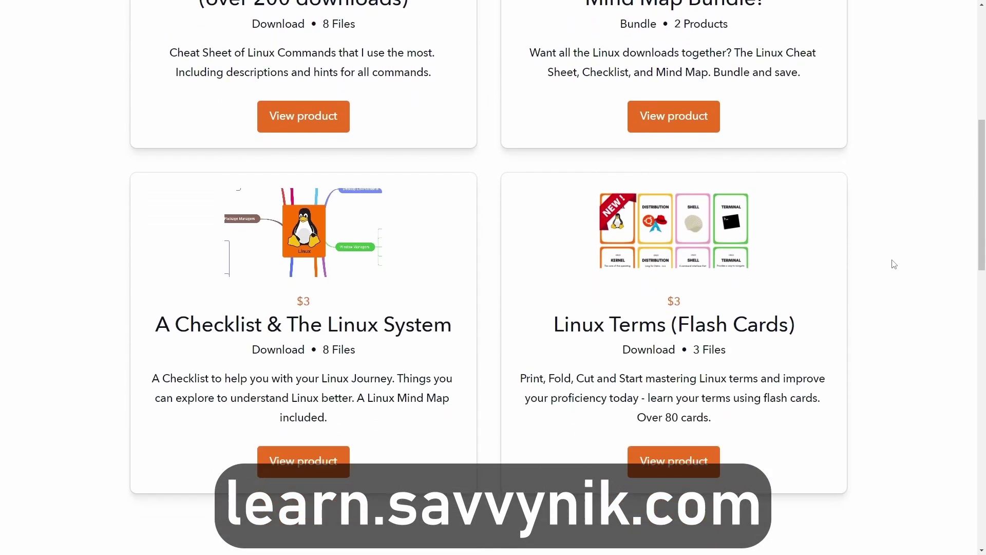
scroll(894, 264, "down", 1)
scroll(894, 265, "down", 1)
scroll(893, 265, "down", 2)
scroll(893, 265, "down", 2)
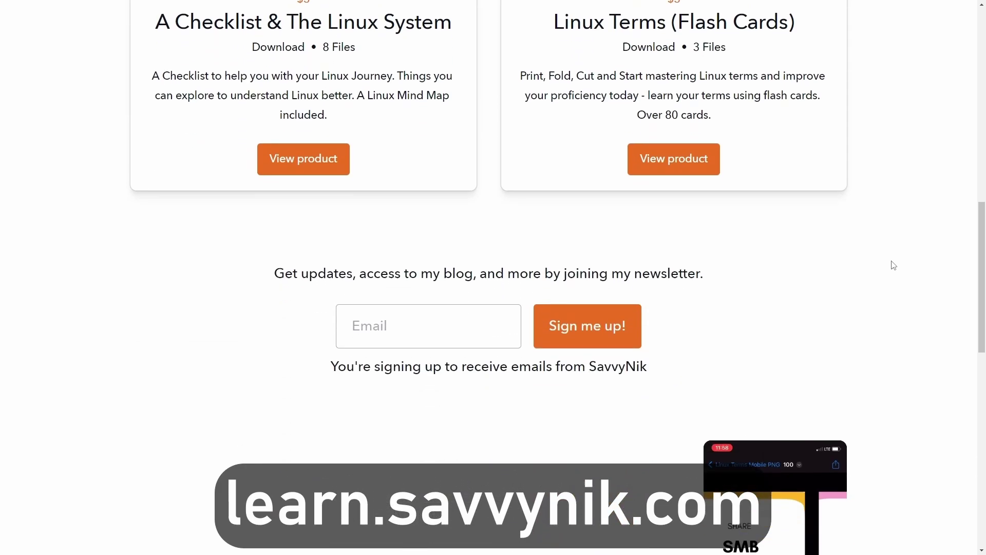
scroll(893, 264, "down", 1)
scroll(893, 266, "down", 1)
scroll(893, 266, "down", 2)
scroll(893, 265, "down", 2)
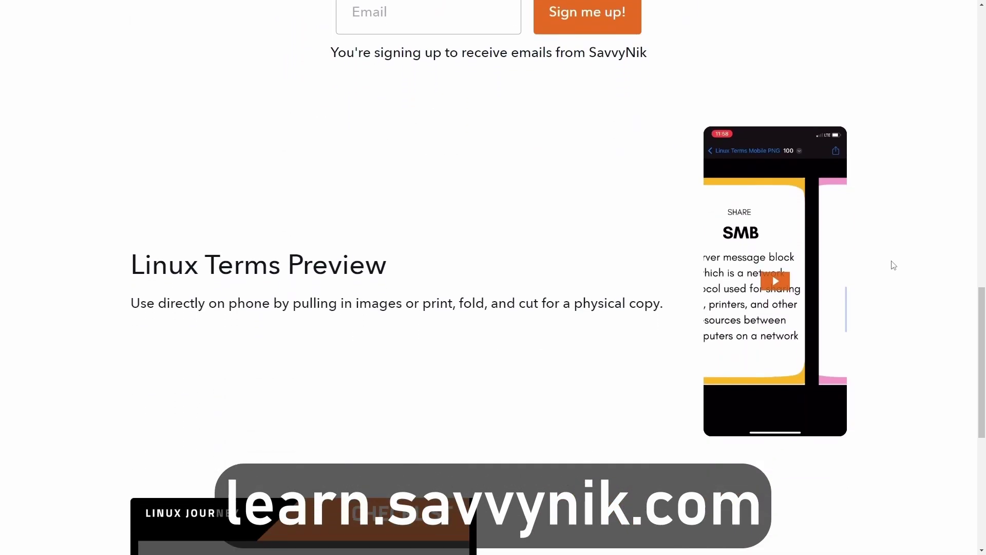